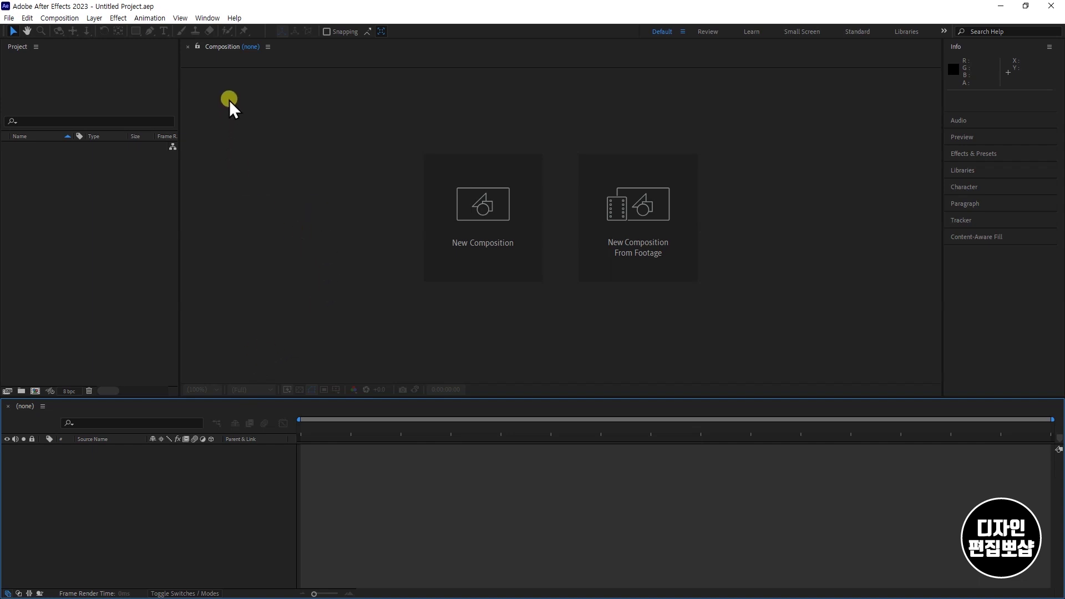
Examine the width, height, frame rate and duration settings for a new composition without creating it.
{"action": "left_click", "coordinate": [238, 132]}
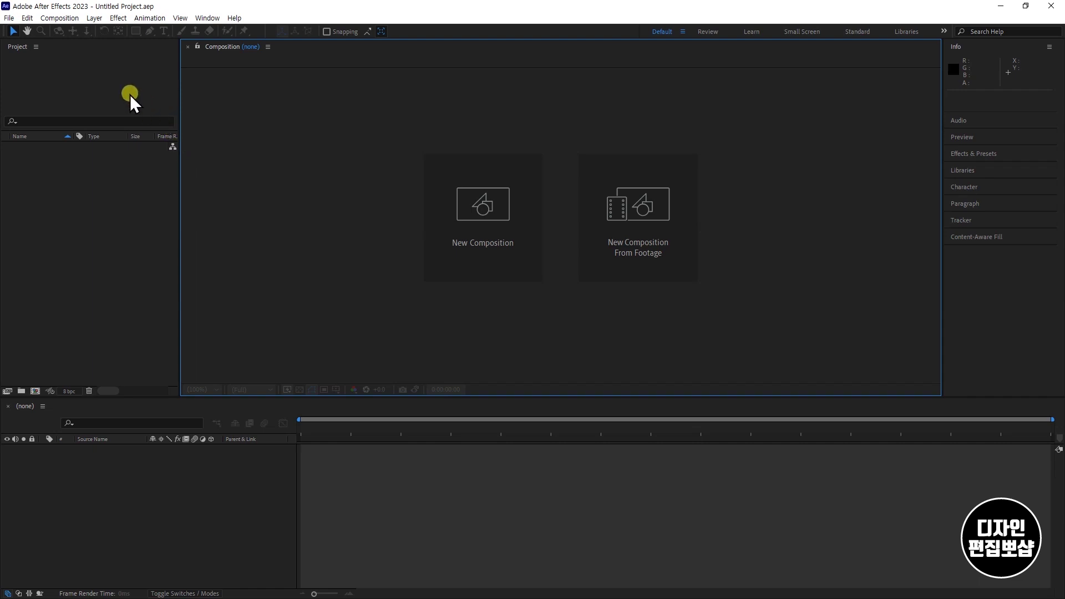
{"action": "left_click", "coordinate": [55, 19]}
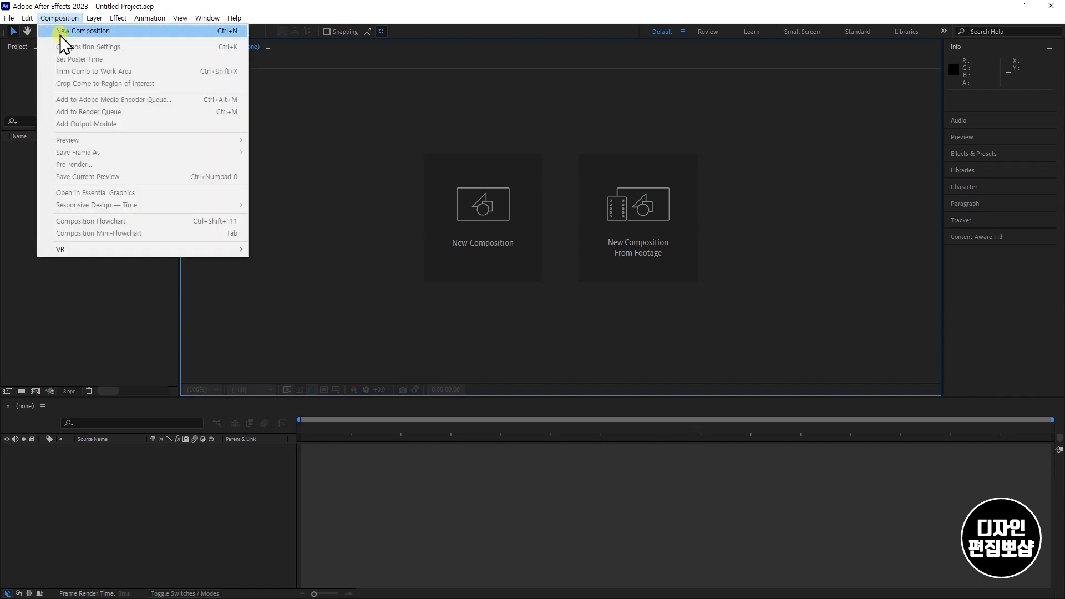
{"action": "left_click", "coordinate": [62, 32]}
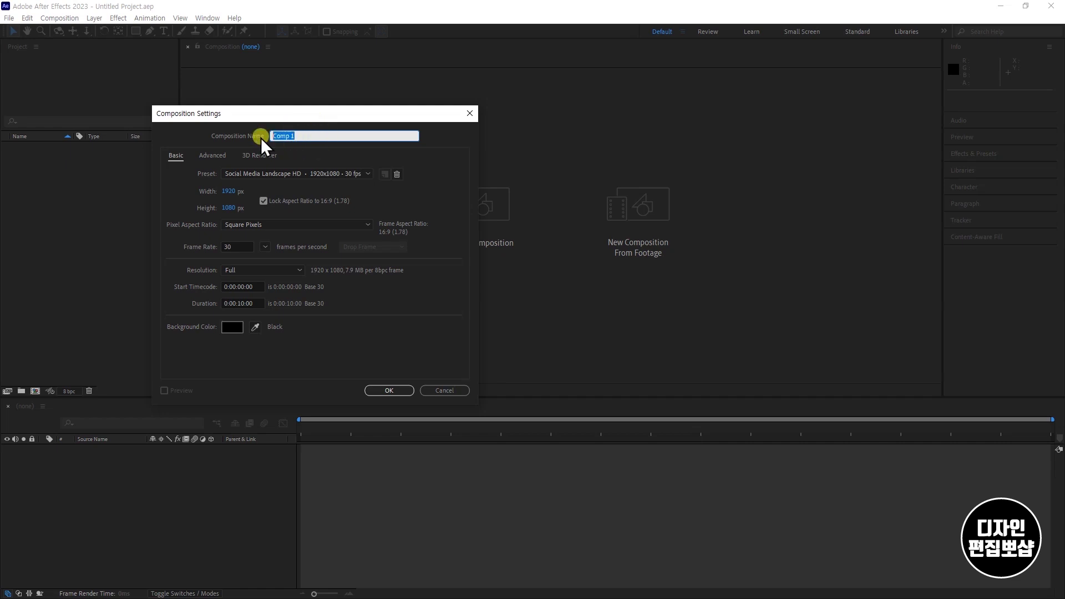
{"action": "left_click", "coordinate": [228, 190]}
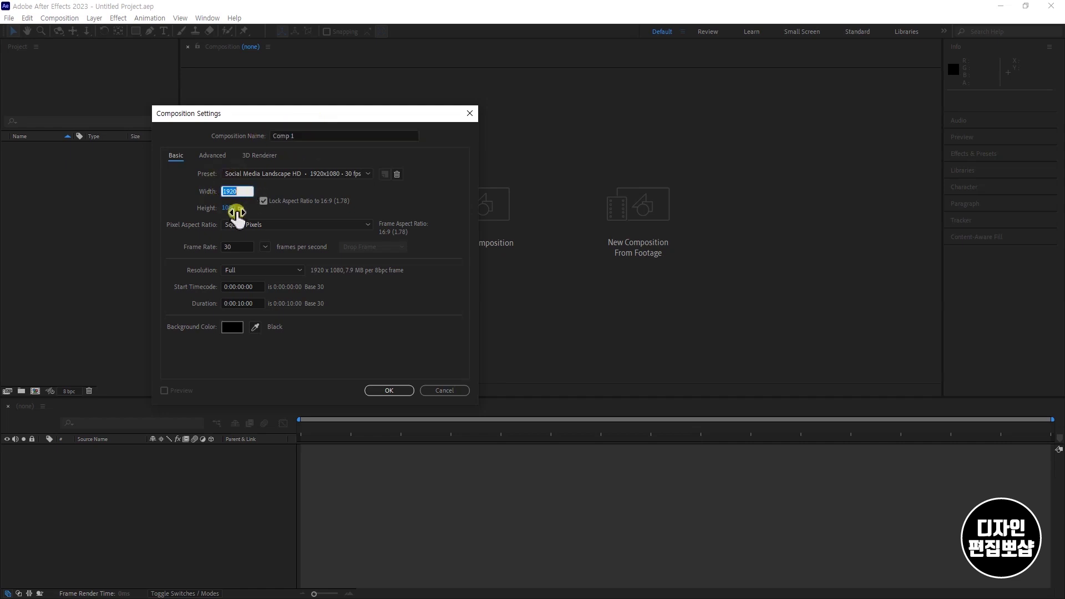
{"action": "left_click", "coordinate": [234, 209]}
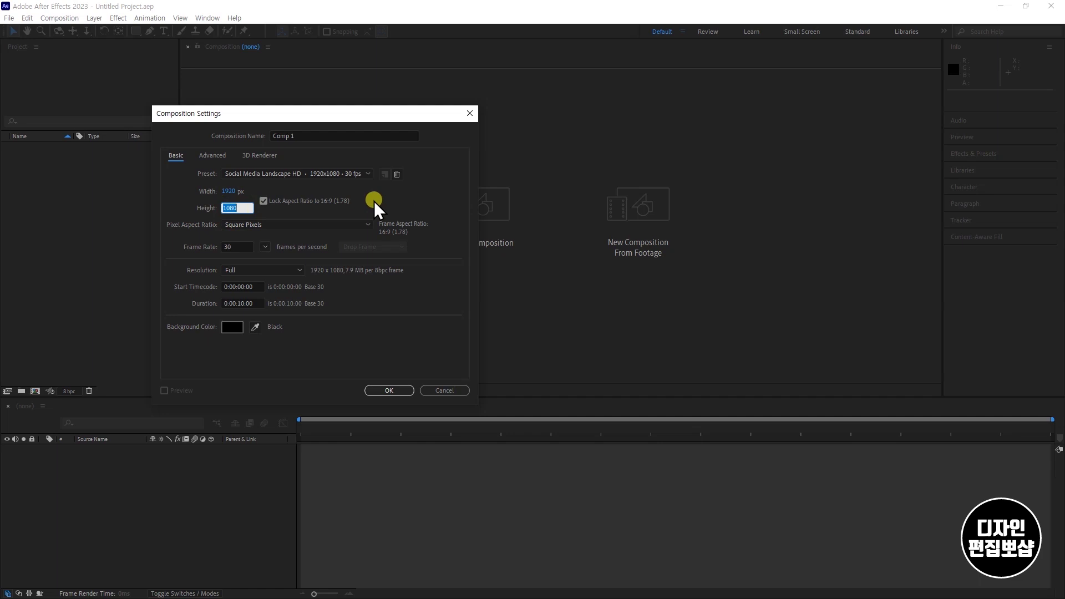
{"action": "left_click", "coordinate": [418, 201]}
{"action": "left_click", "coordinate": [236, 246]}
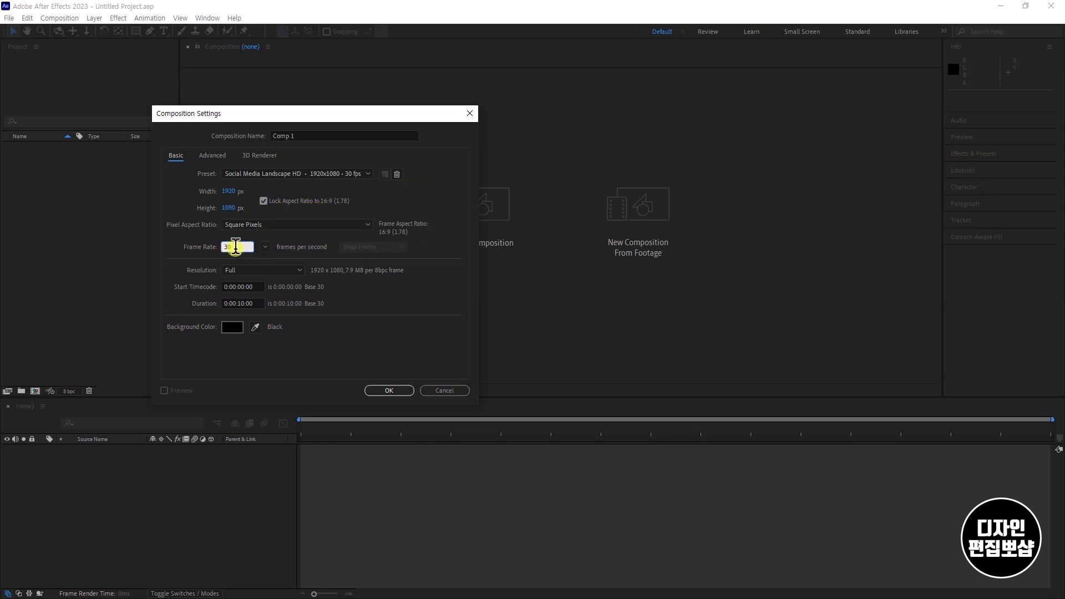
{"action": "left_click", "coordinate": [236, 247]}
{"action": "left_click", "coordinate": [239, 300]}
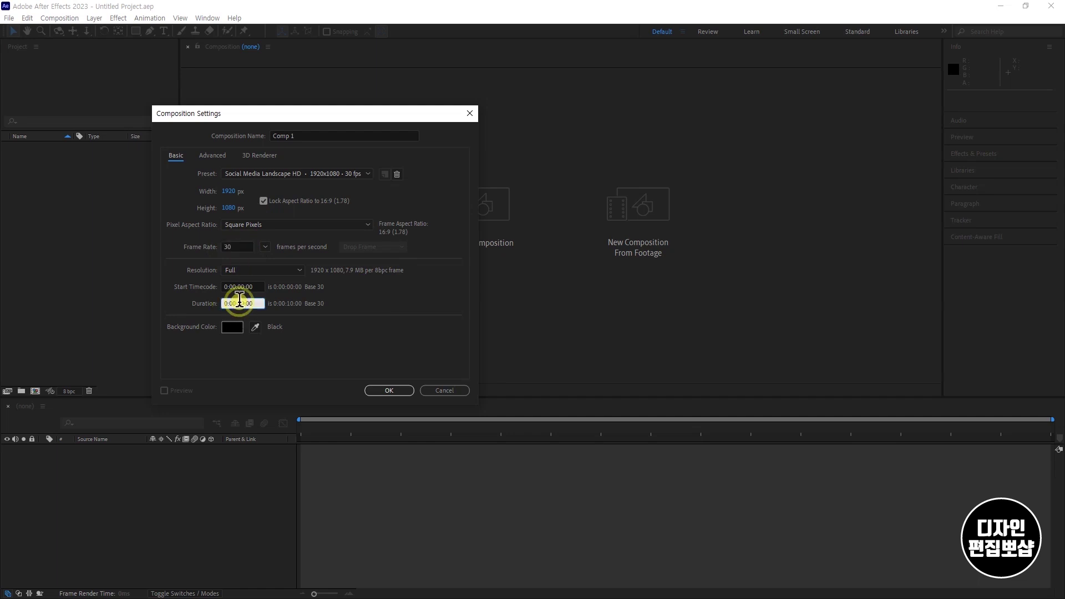
{"action": "left_click", "coordinate": [348, 294]}
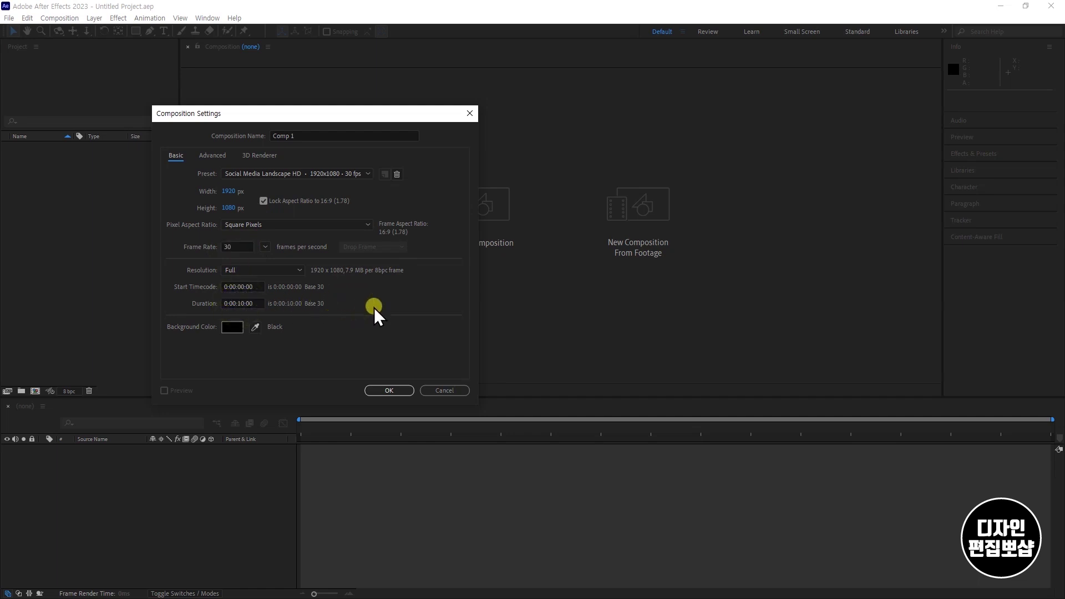
{"action": "key", "text": "Escape"}
{"action": "left_click", "coordinate": [240, 292]}
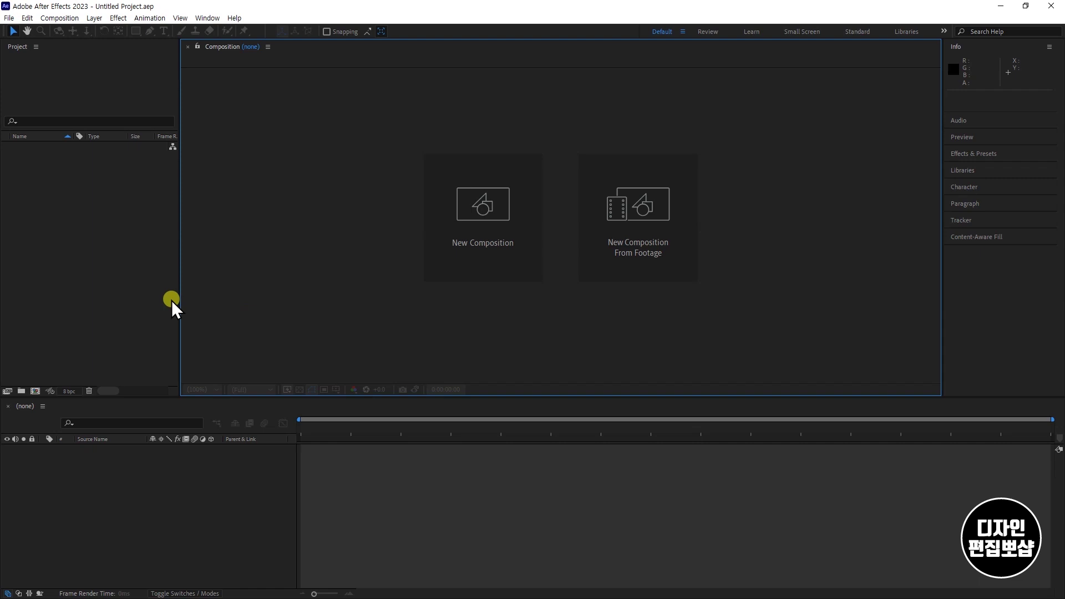
{"action": "key", "text": "ctrl+n"}
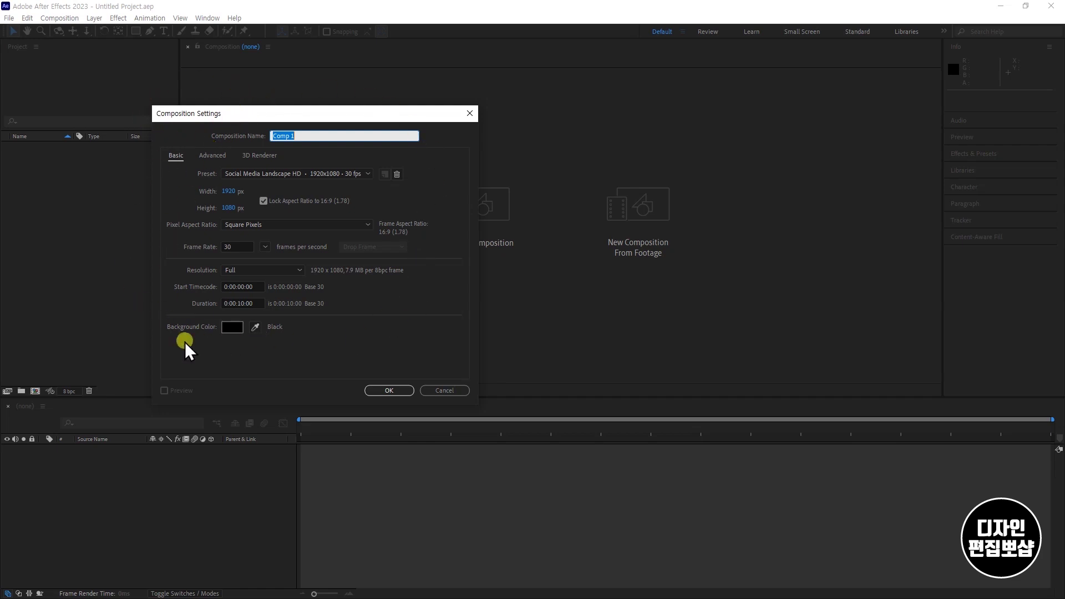
{"action": "left_click", "coordinate": [471, 113]}
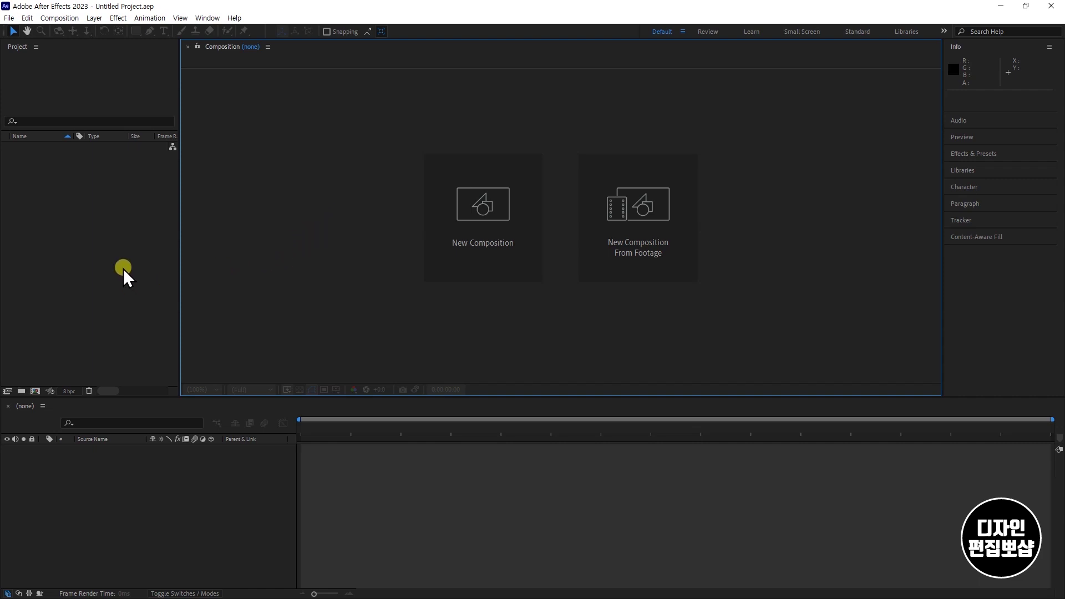
{"action": "left_click", "coordinate": [85, 184]}
{"action": "right_click", "coordinate": [84, 184]}
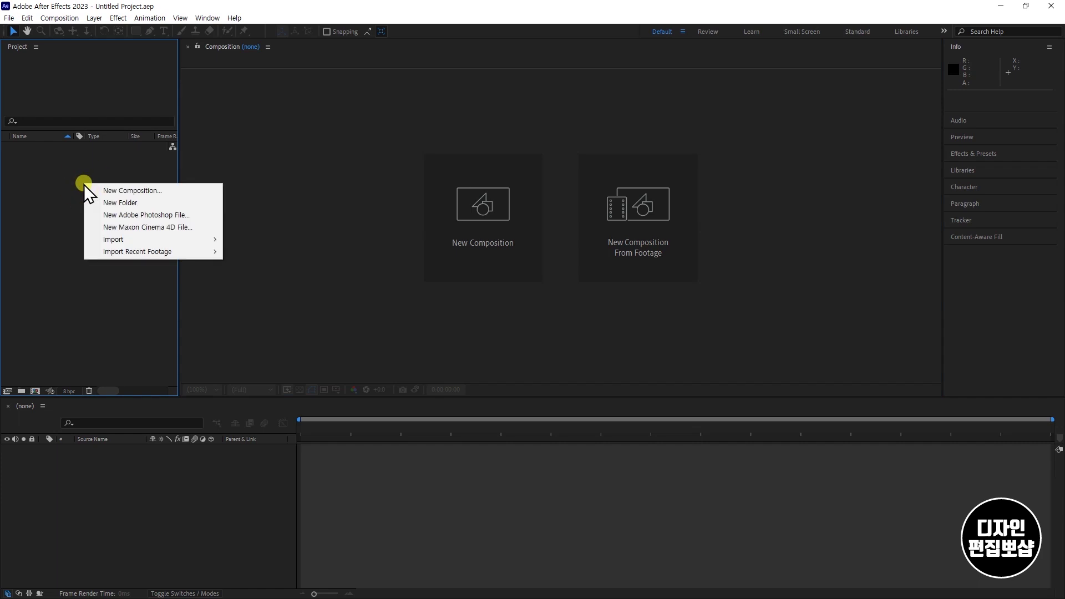
{"action": "left_click", "coordinate": [125, 191]}
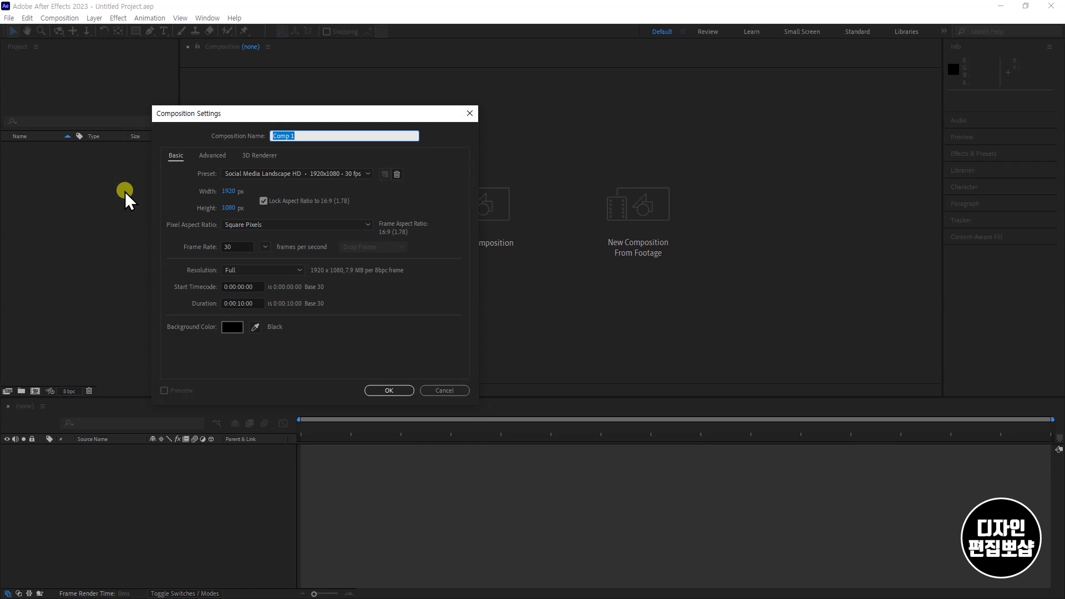
{"action": "left_click", "coordinate": [471, 113]}
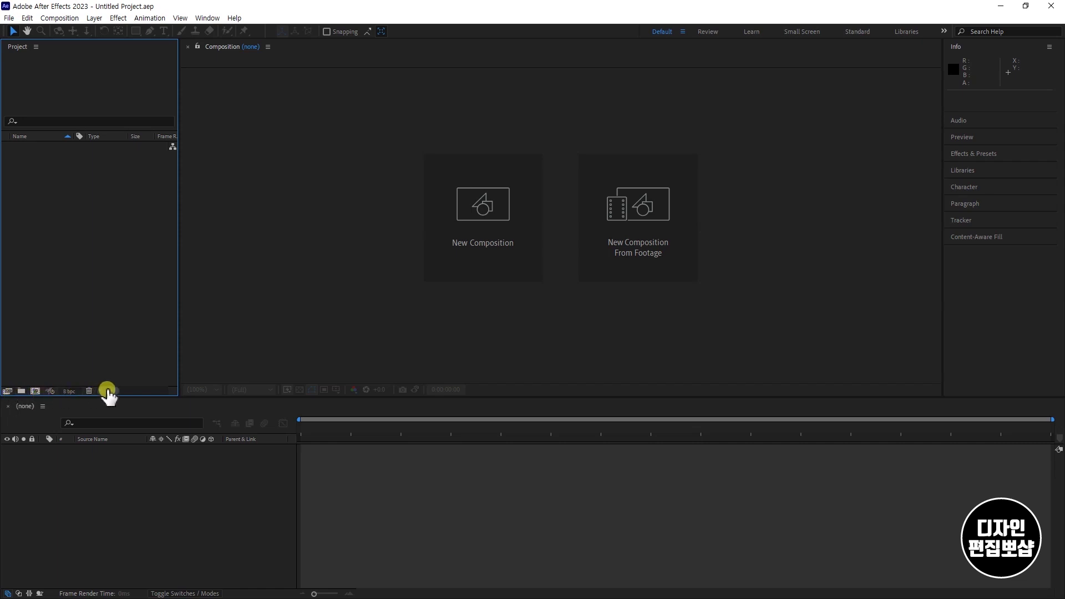
{"action": "left_click", "coordinate": [35, 391]}
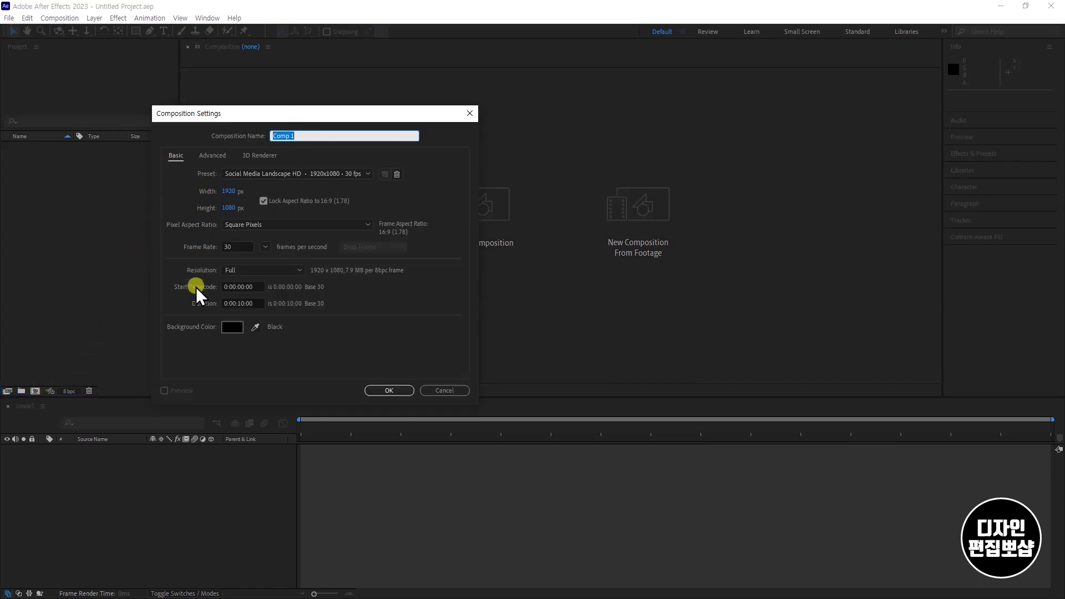
{"action": "left_click", "coordinate": [470, 112]}
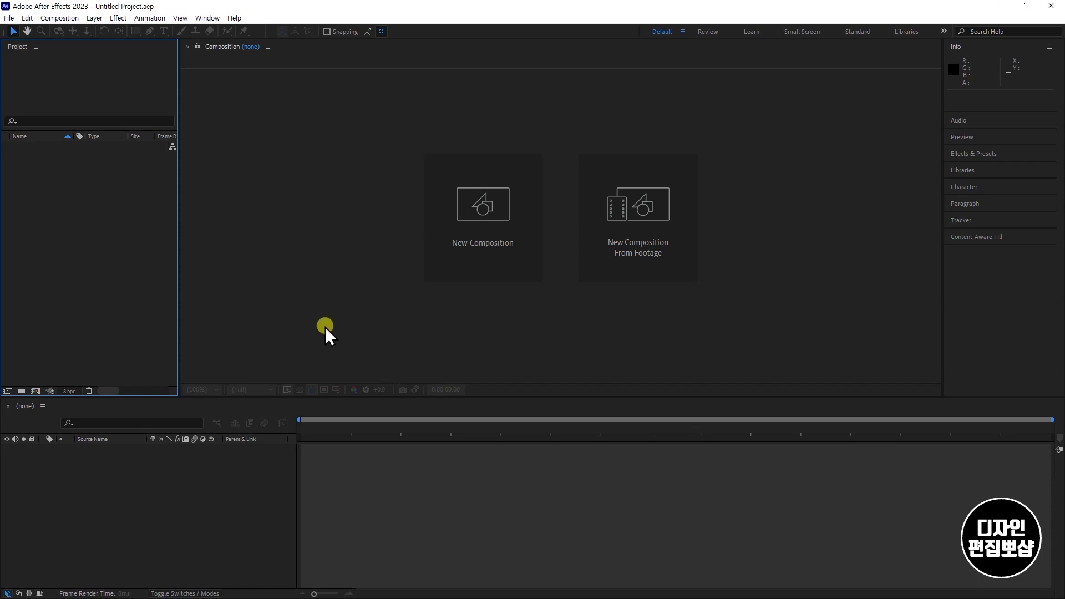
Create a composition named 01 using the Social Media Landscape HD 1920x1080 30 fps preset with a duration of 0:00:10:00.
{"action": "left_click", "coordinate": [299, 319]}
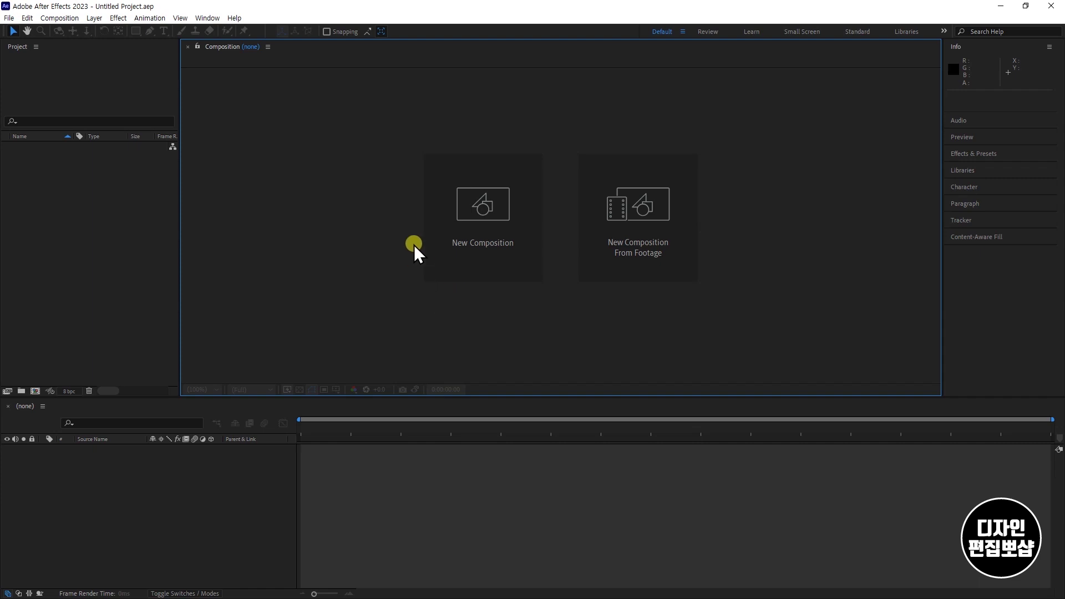
{"action": "left_click", "coordinate": [485, 209]}
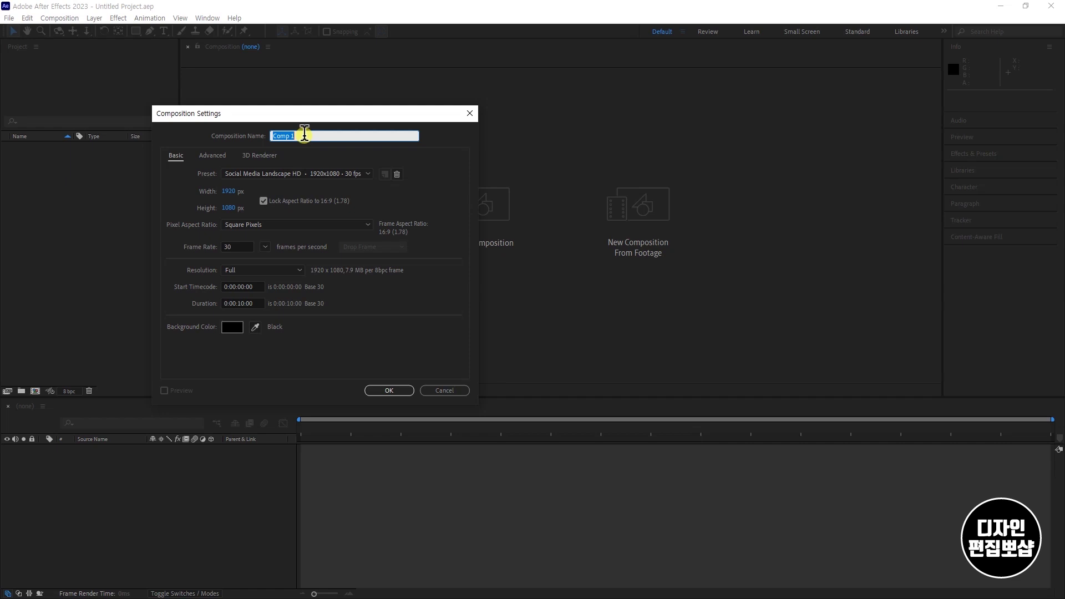
{"action": "type", "text": "01"}
{"action": "left_click", "coordinate": [444, 134]}
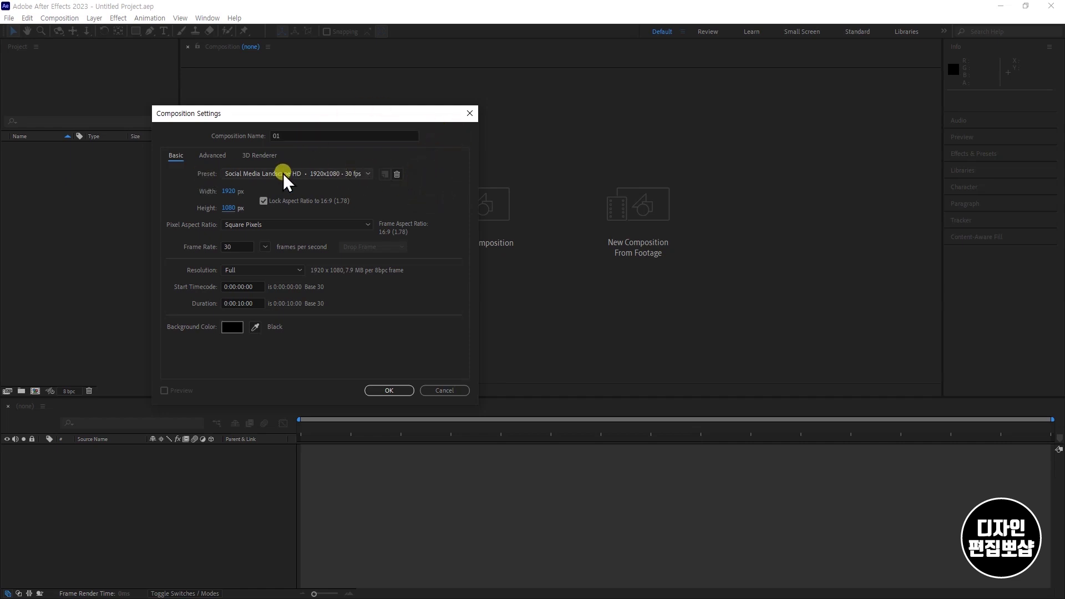
{"action": "left_click", "coordinate": [367, 174]}
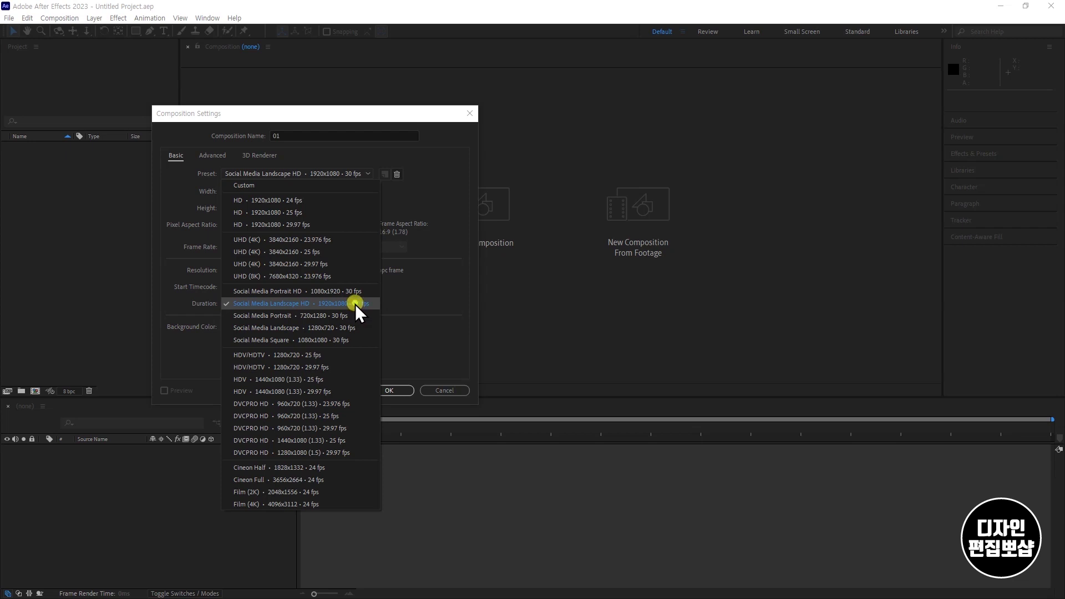
{"action": "left_click", "coordinate": [355, 304]}
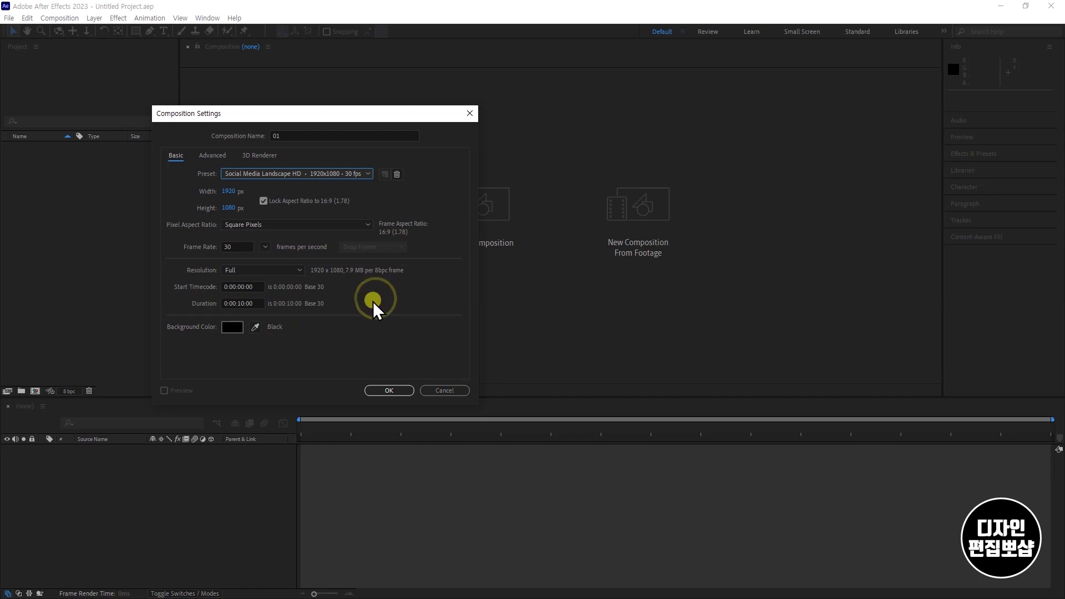
{"action": "left_click", "coordinate": [239, 305]}
{"action": "left_click", "coordinate": [340, 301]}
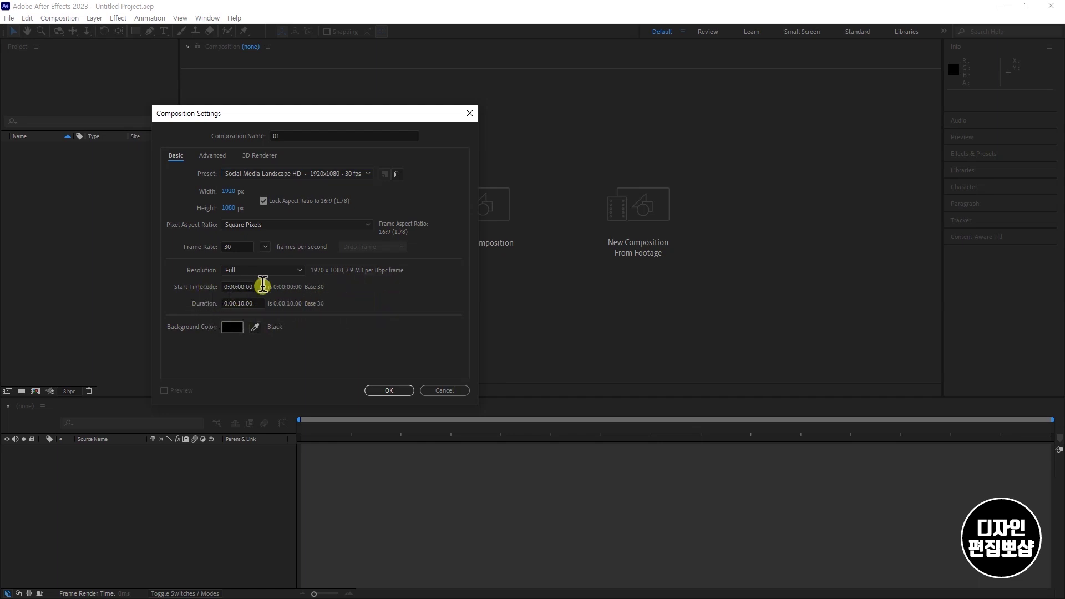
{"action": "left_click", "coordinate": [378, 391]}
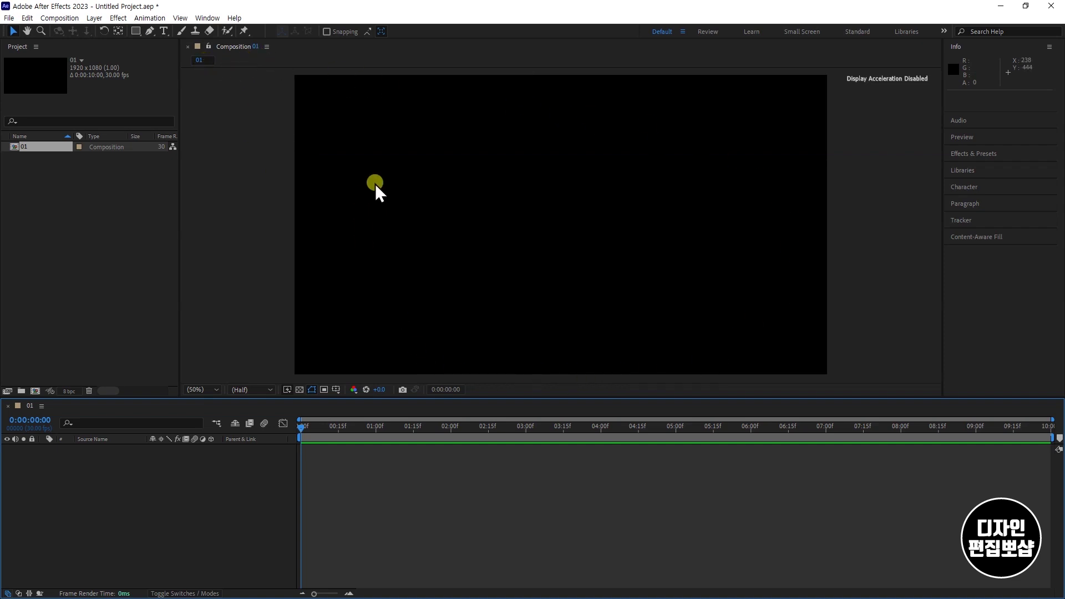
{"action": "left_click", "coordinate": [211, 324]}
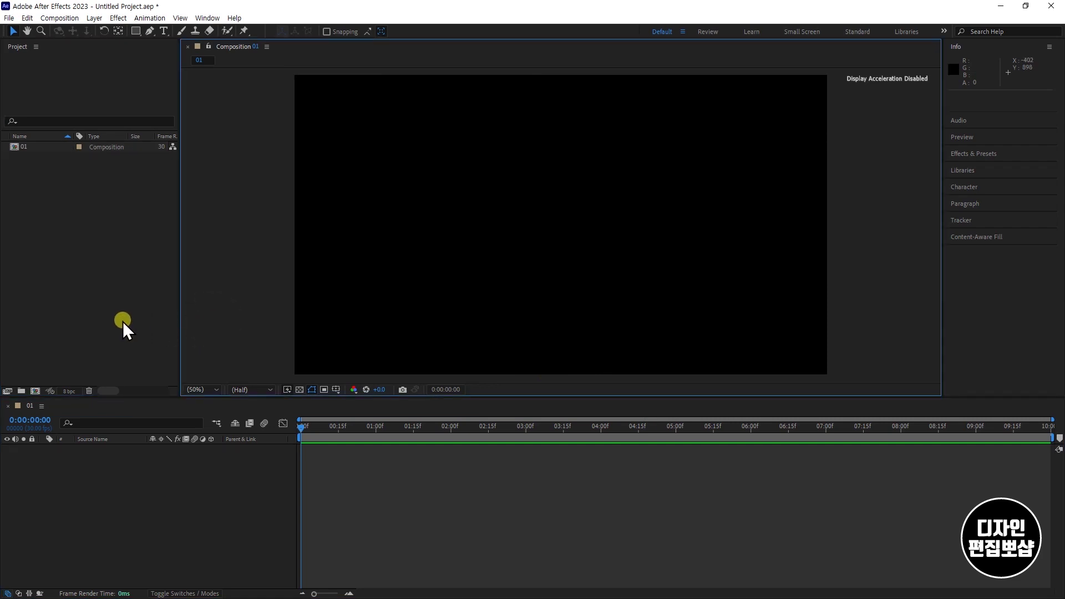
{"action": "left_click", "coordinate": [75, 278]}
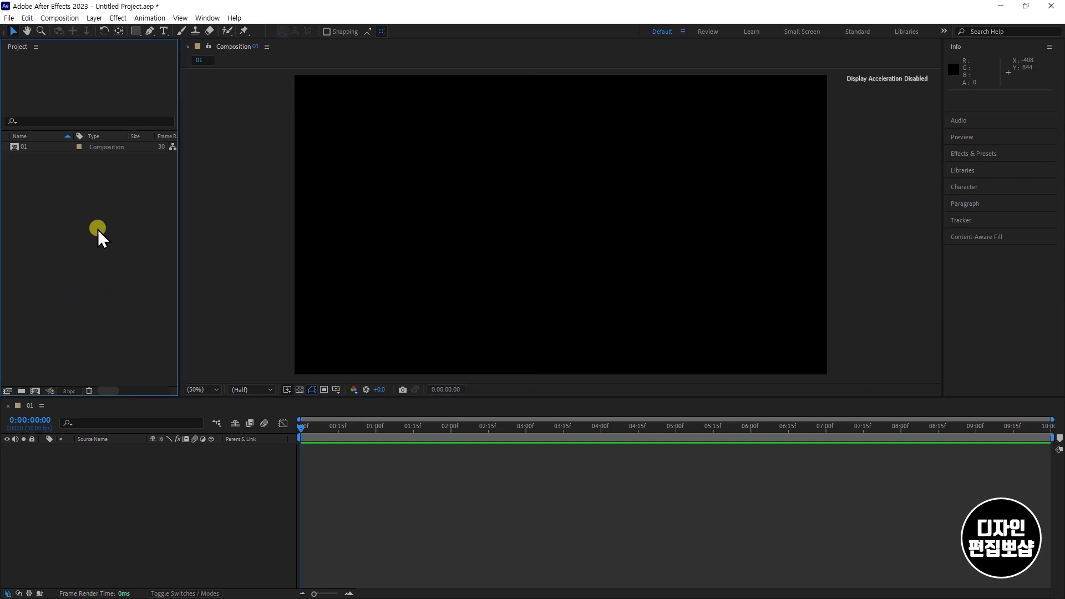
{"action": "left_click", "coordinate": [9, 19]}
{"action": "mouse_move", "coordinate": [16, 28]}
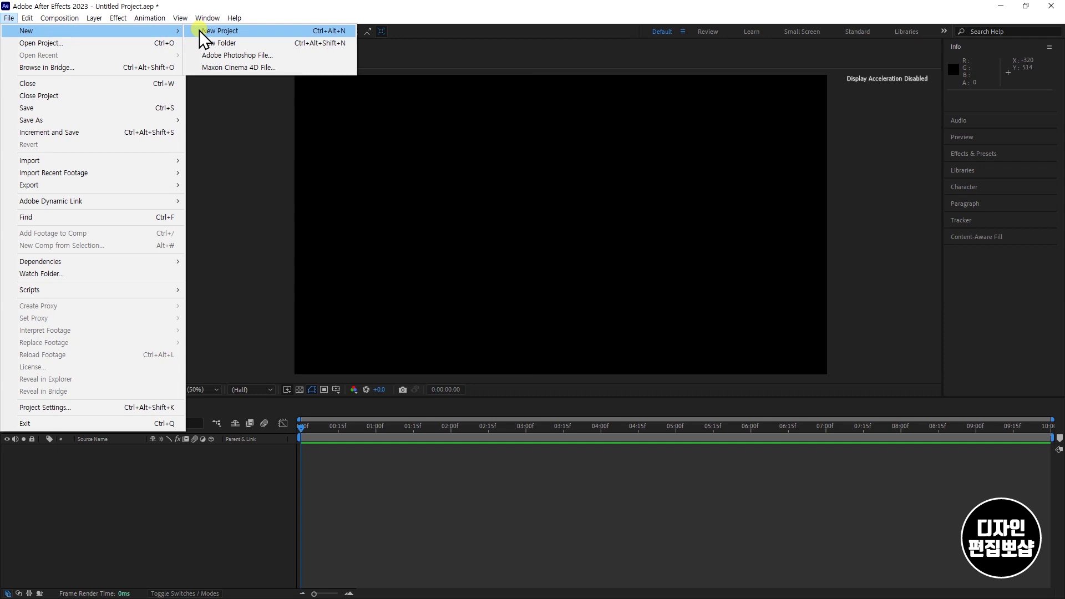
{"action": "left_click", "coordinate": [210, 288]}
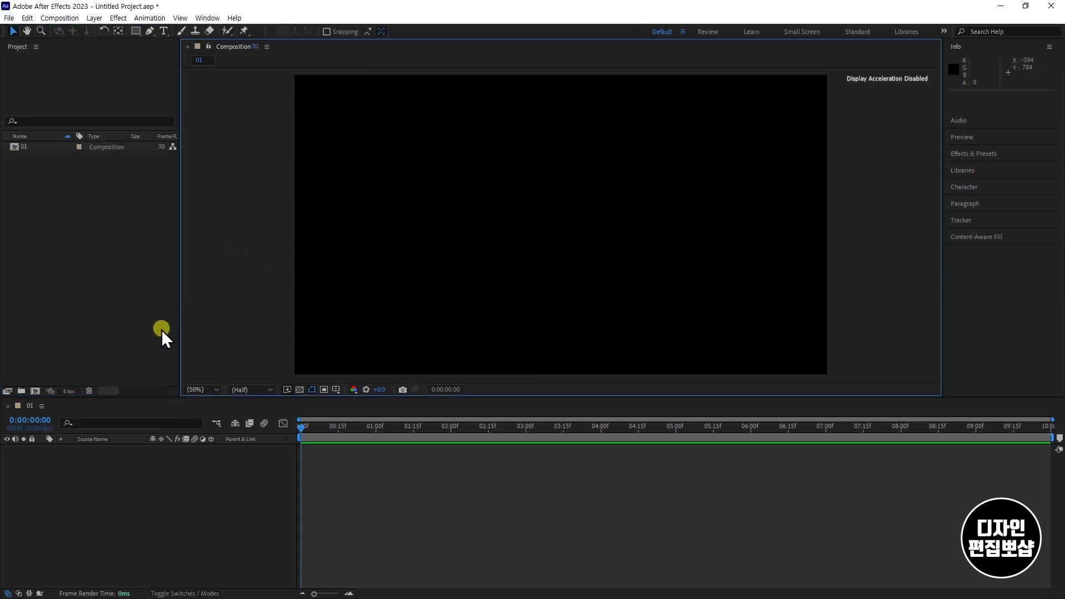
{"action": "left_click", "coordinate": [57, 212]}
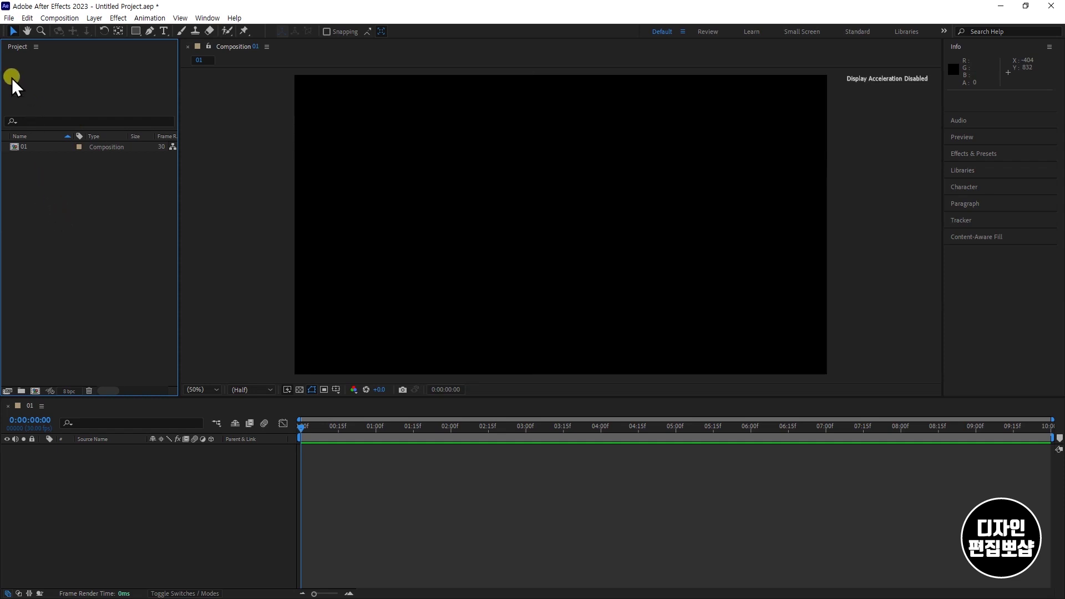
{"action": "left_click_drag", "start_coordinate": [11, 78], "coordinate": [59, 50]}
Review the composition settings of composition 01 without changing them.
{"action": "left_click", "coordinate": [23, 145]}
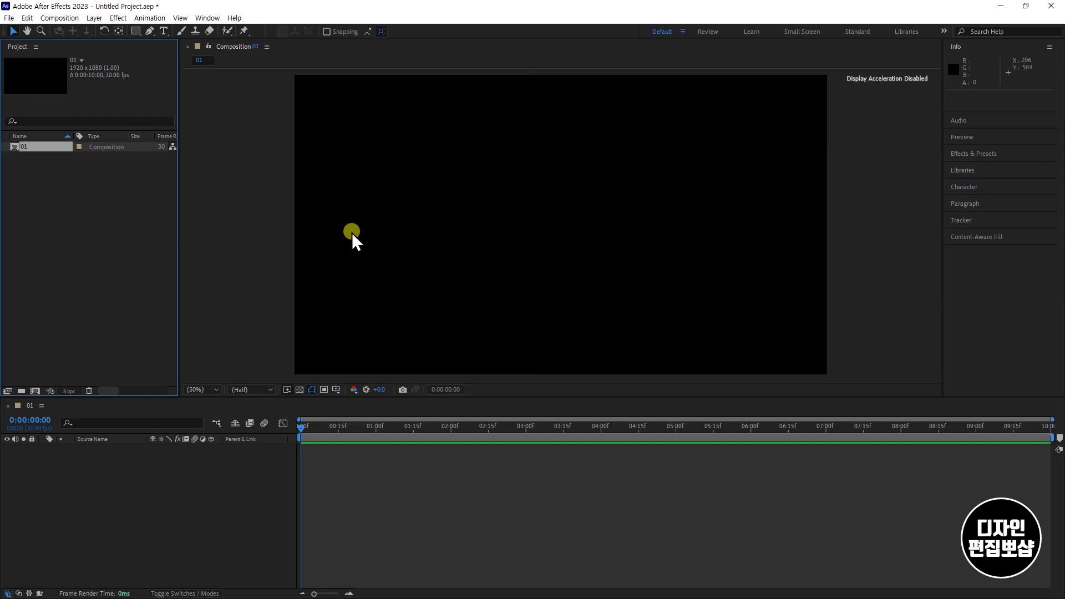
{"action": "left_click", "coordinate": [237, 252]}
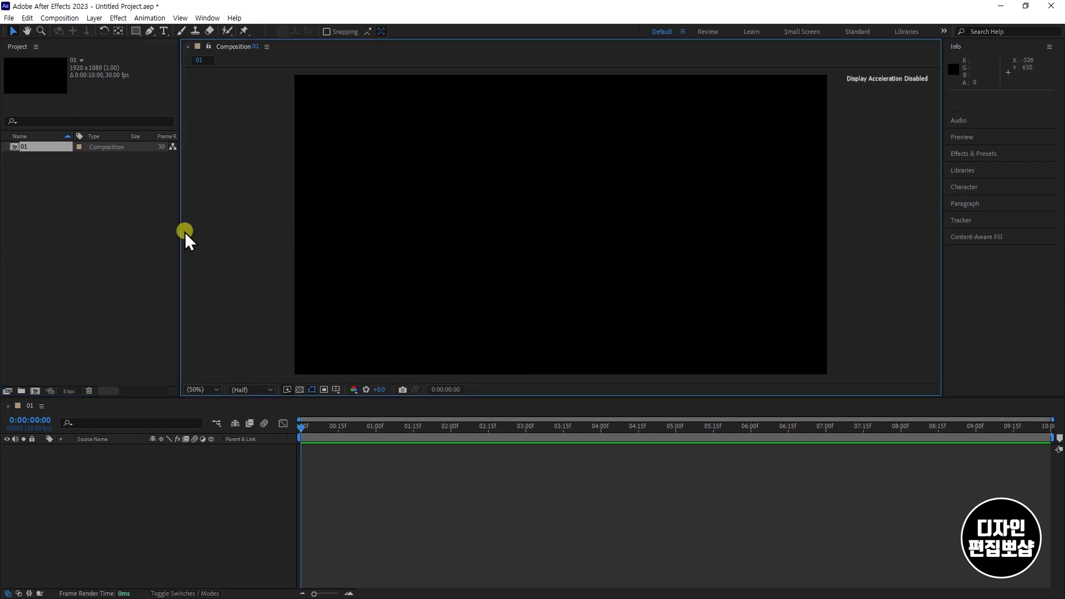
{"action": "left_click", "coordinate": [61, 17]}
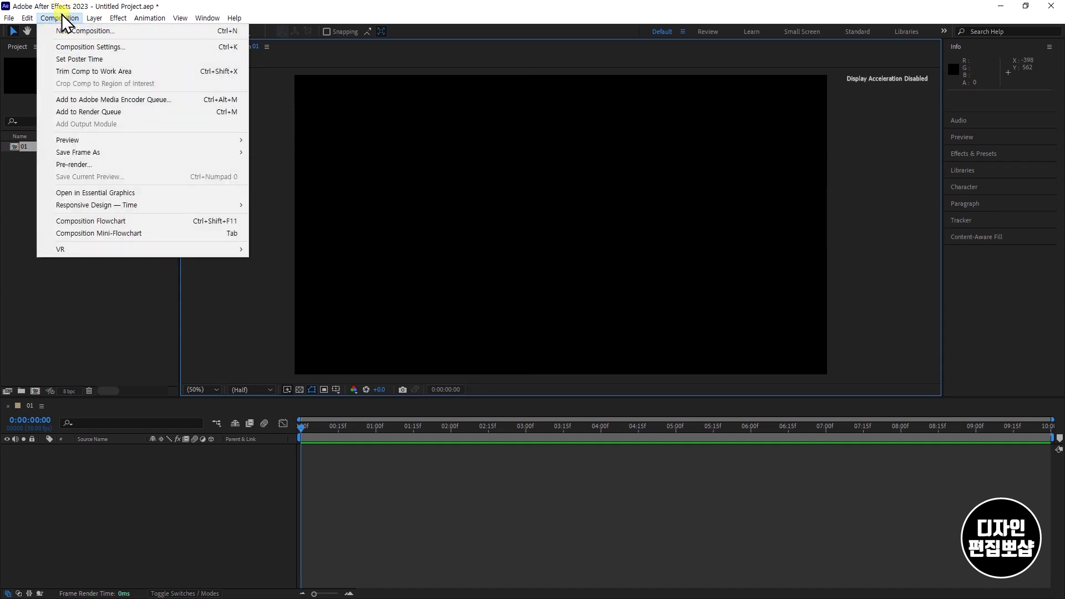
{"action": "left_click", "coordinate": [81, 45]}
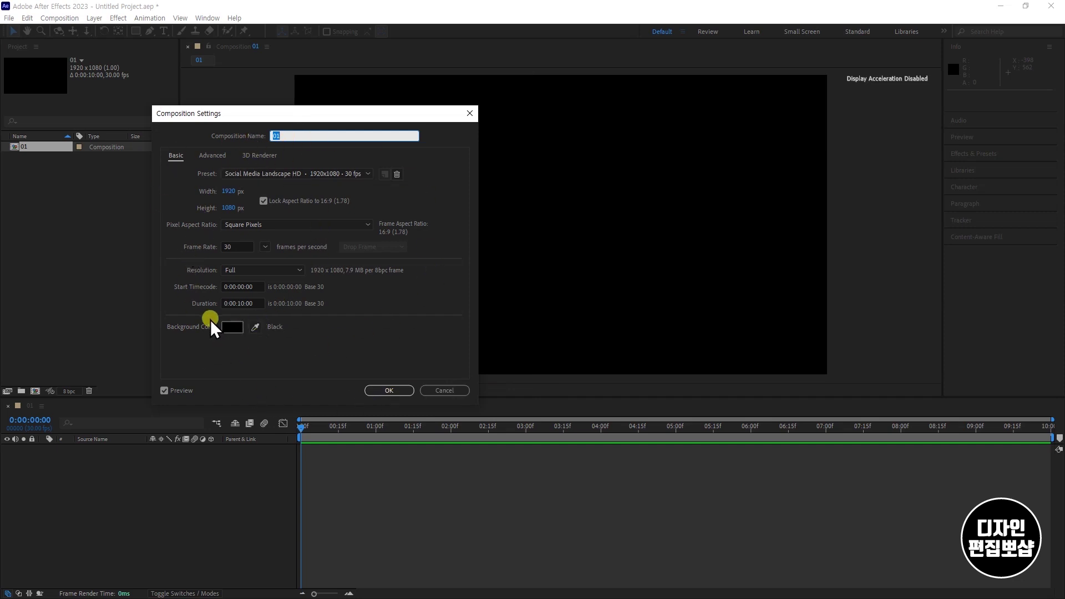
{"action": "left_click", "coordinate": [451, 390]}
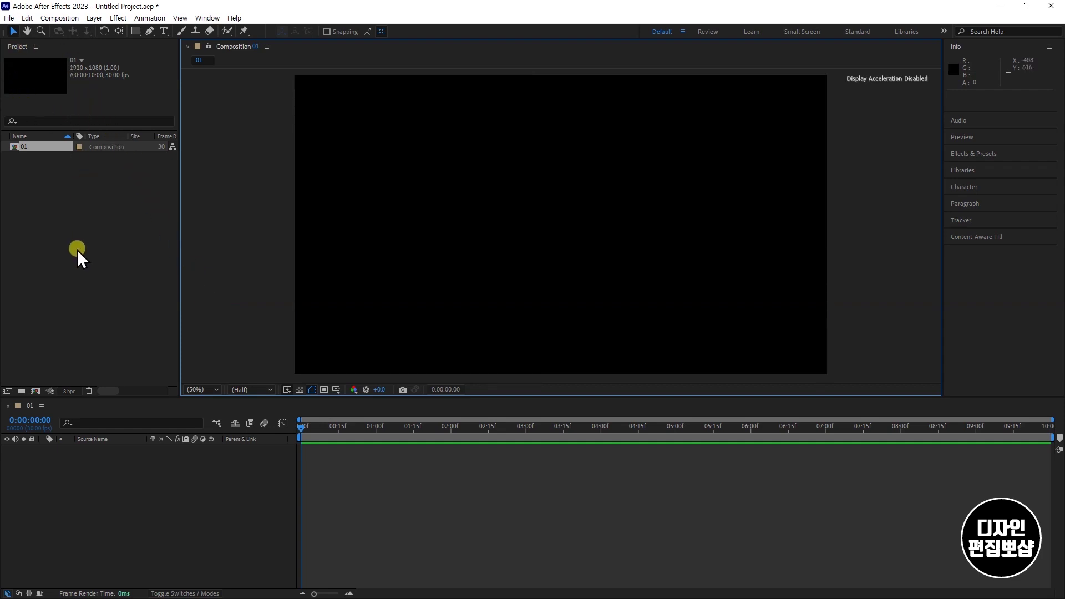
Import the video file 동물_06.mp4 from the 실습 예제파일 folder into the project as footage.
{"action": "left_click", "coordinate": [78, 249]}
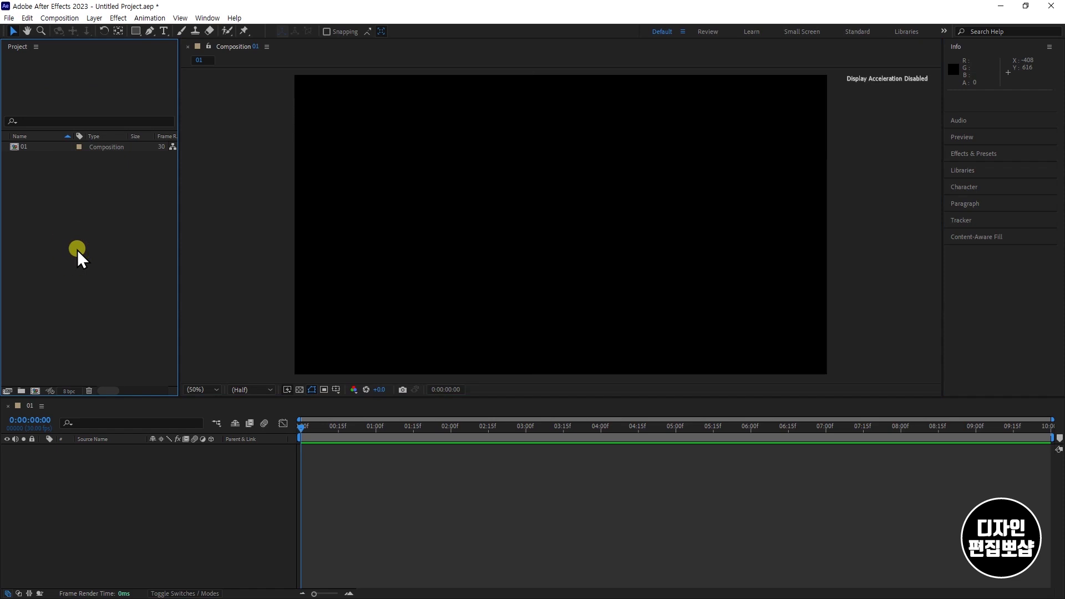
{"action": "left_click", "coordinate": [13, 17]}
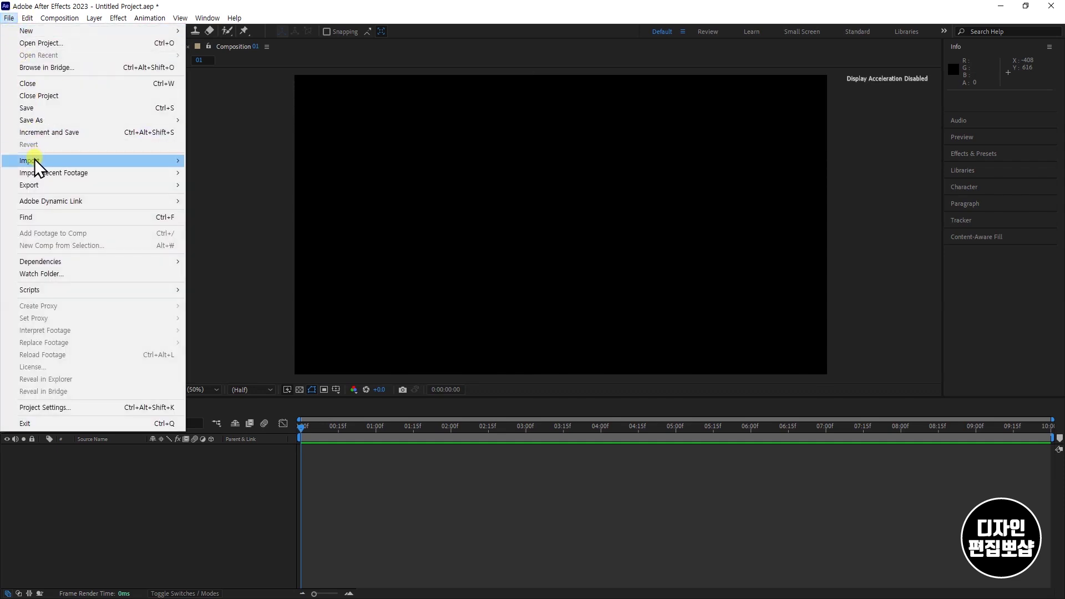
{"action": "mouse_move", "coordinate": [35, 159]}
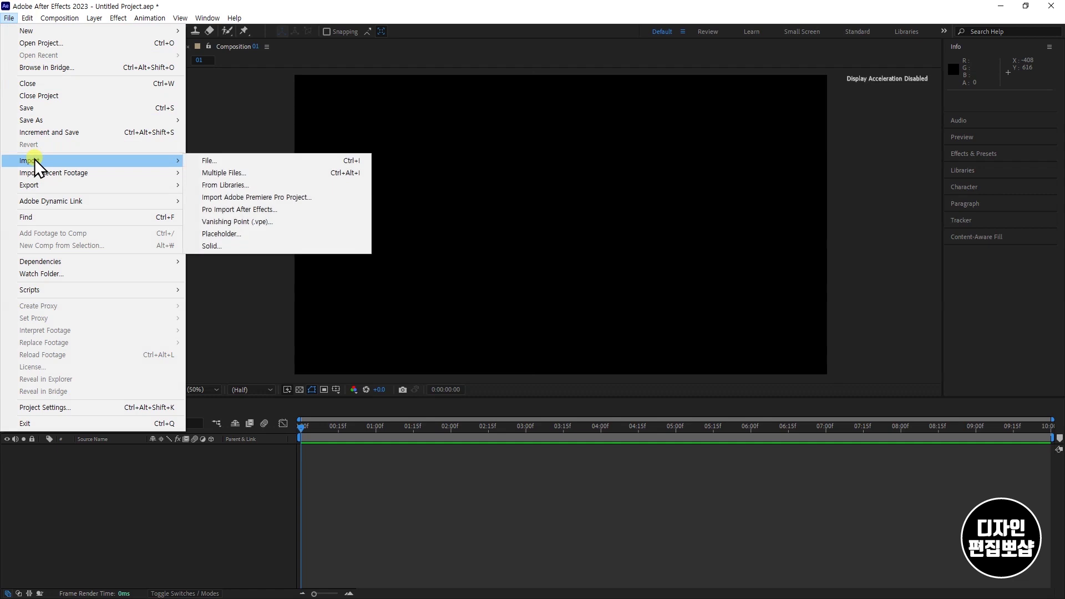
{"action": "left_click", "coordinate": [208, 162]}
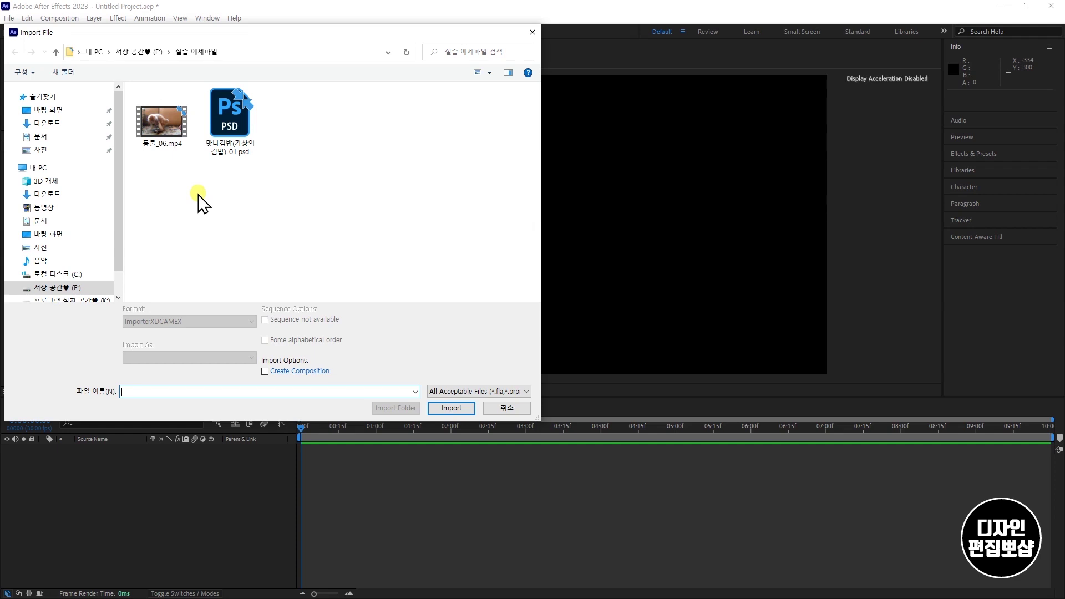
{"action": "left_click", "coordinate": [170, 119]}
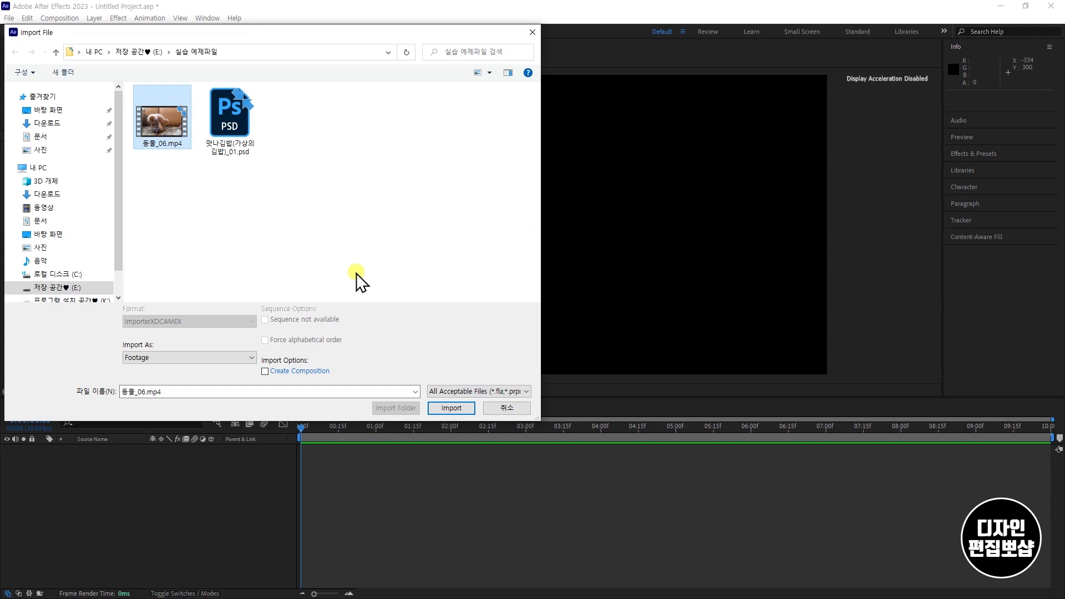
{"action": "left_click", "coordinate": [450, 408]}
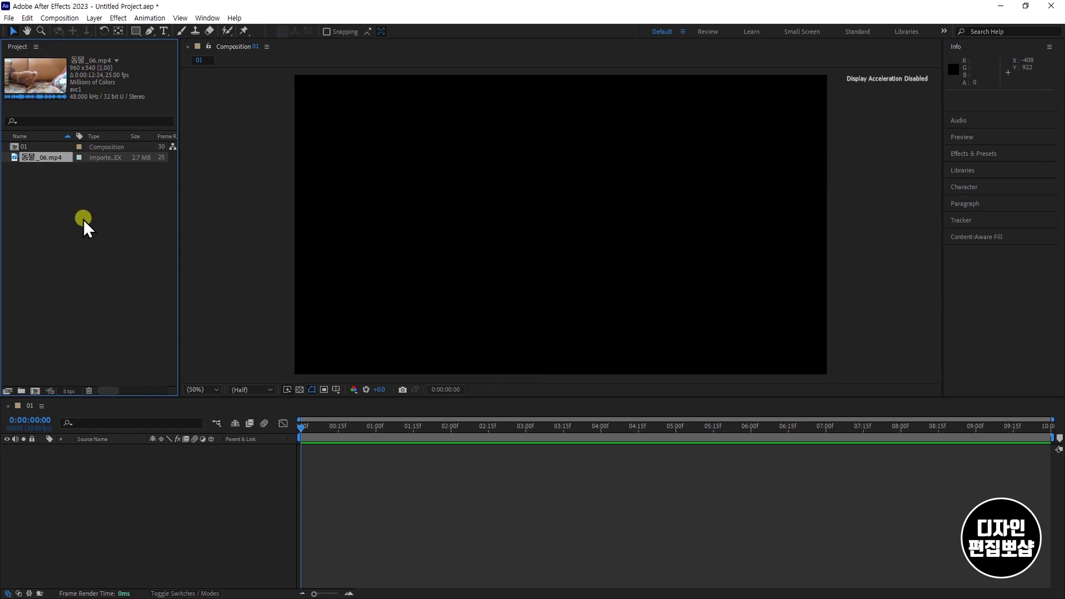
{"action": "left_click", "coordinate": [74, 249]}
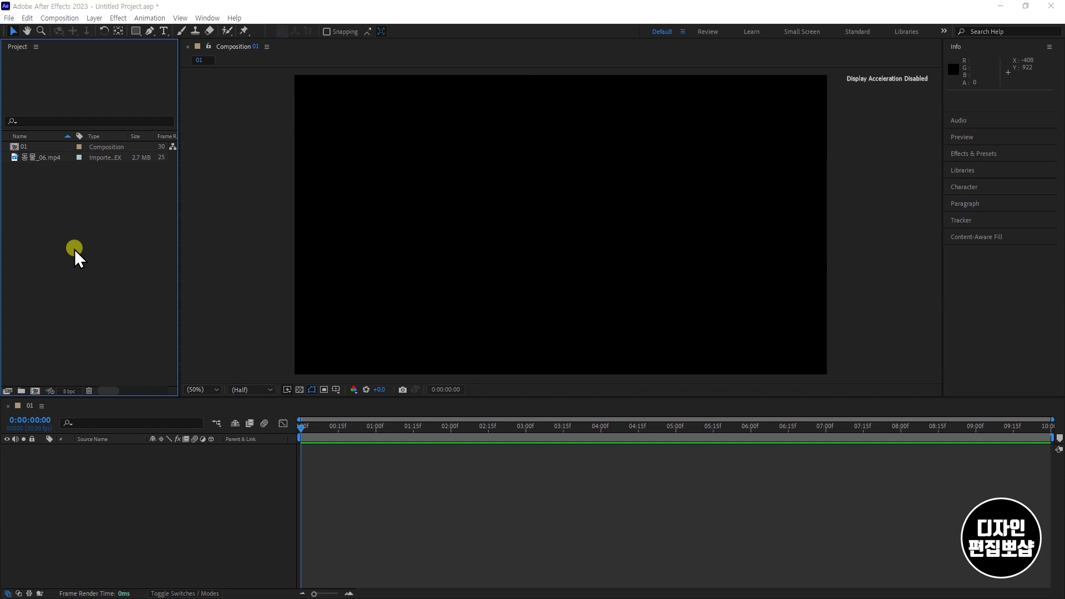
{"action": "double_click", "coordinate": [74, 249]}
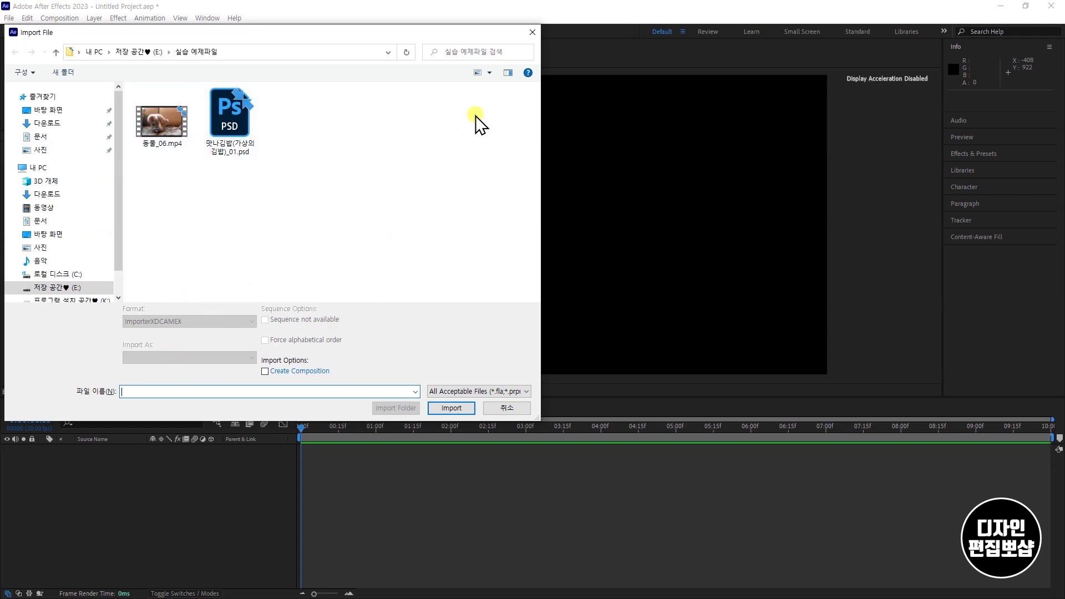
{"action": "left_click", "coordinate": [534, 34]}
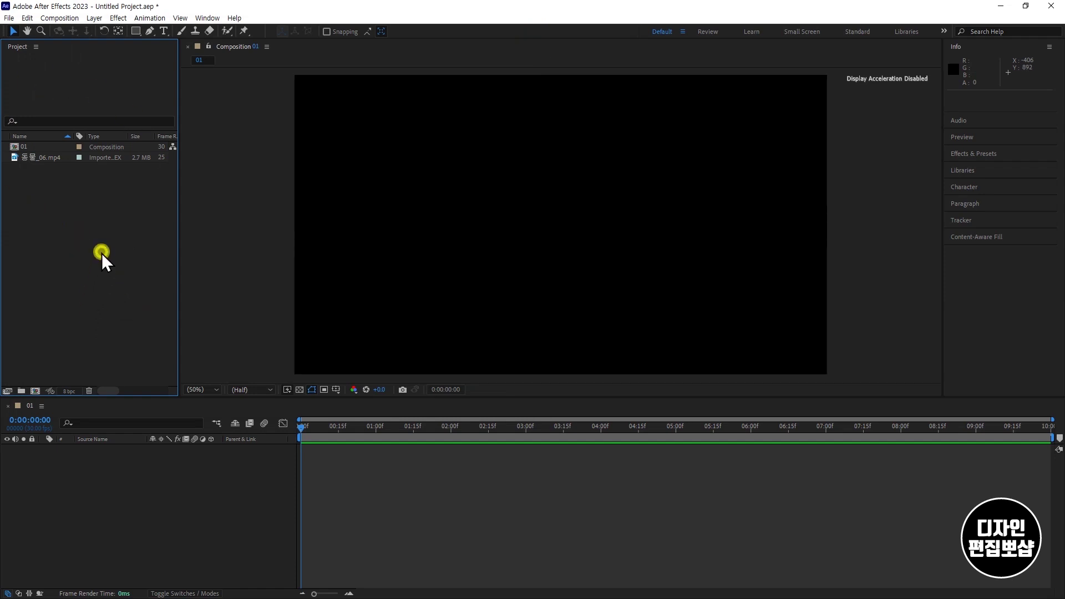
{"action": "double_click", "coordinate": [87, 303]}
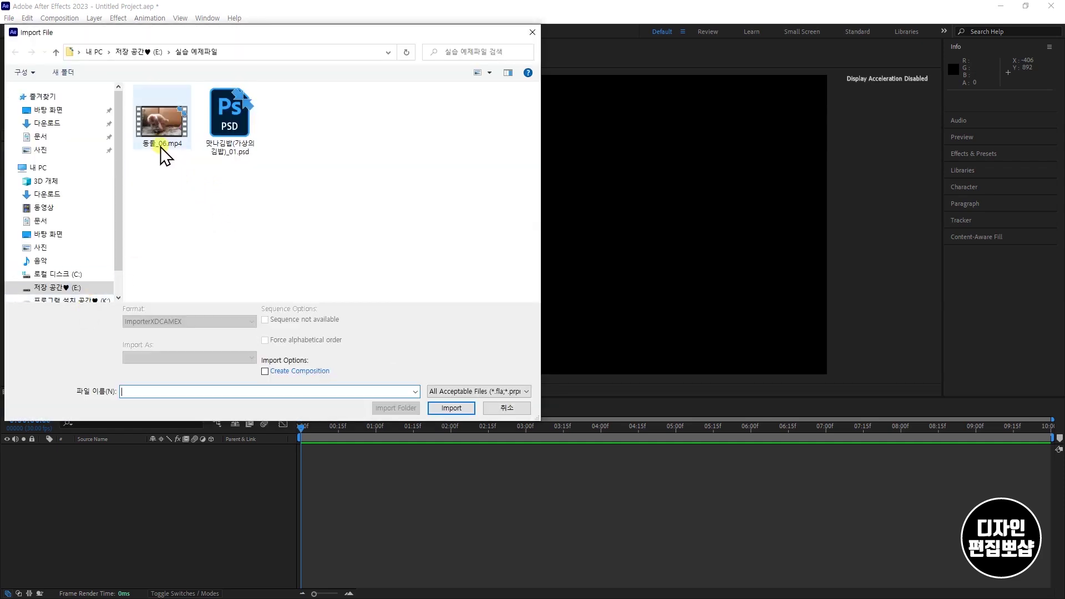
{"action": "left_click", "coordinate": [228, 129]}
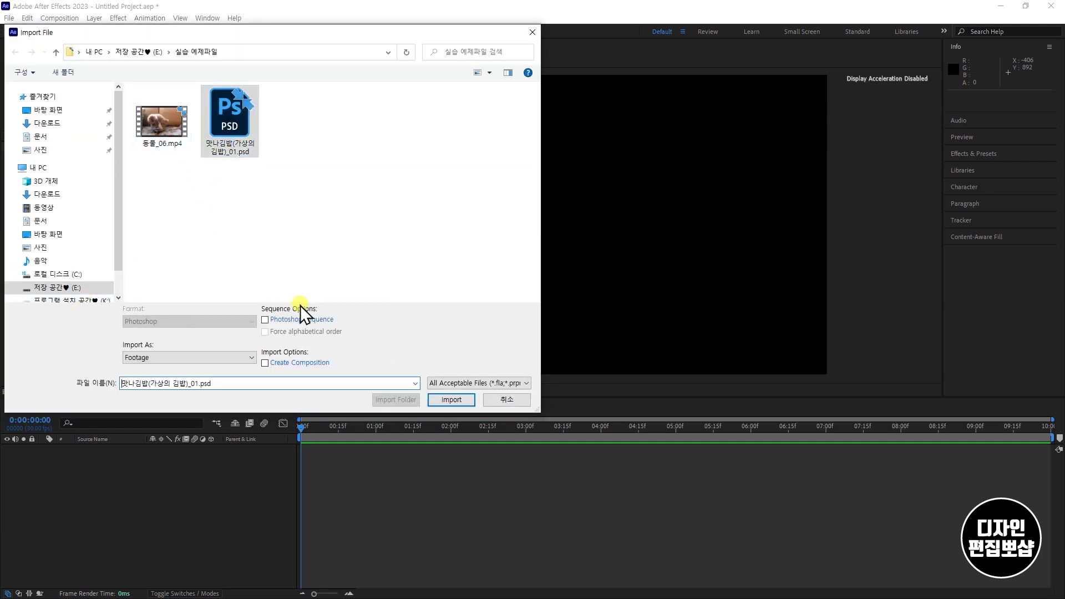
{"action": "left_click", "coordinate": [533, 32]}
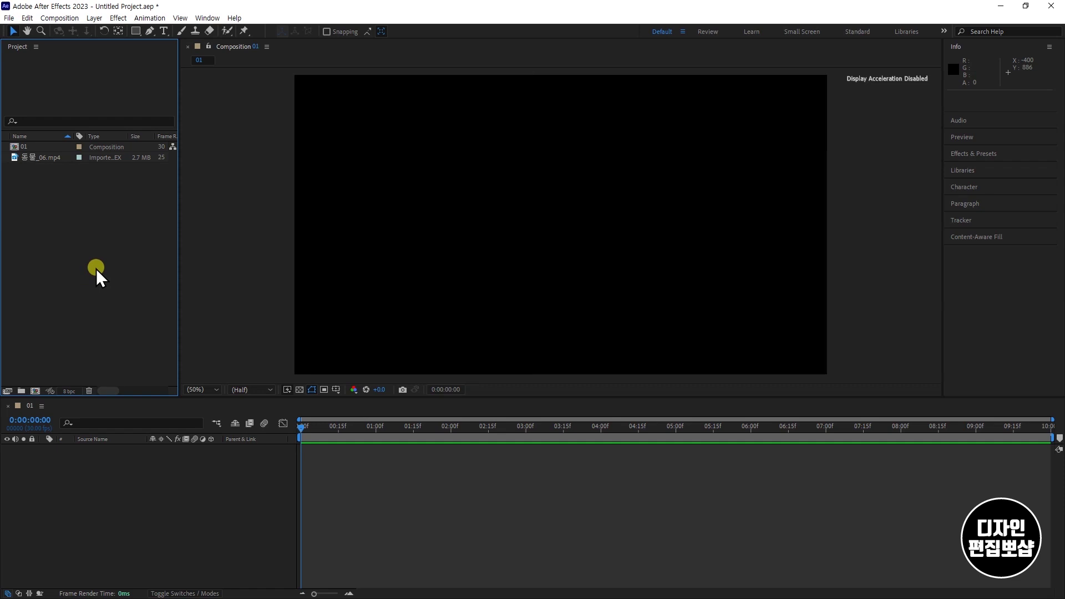
{"action": "right_click", "coordinate": [92, 244]}
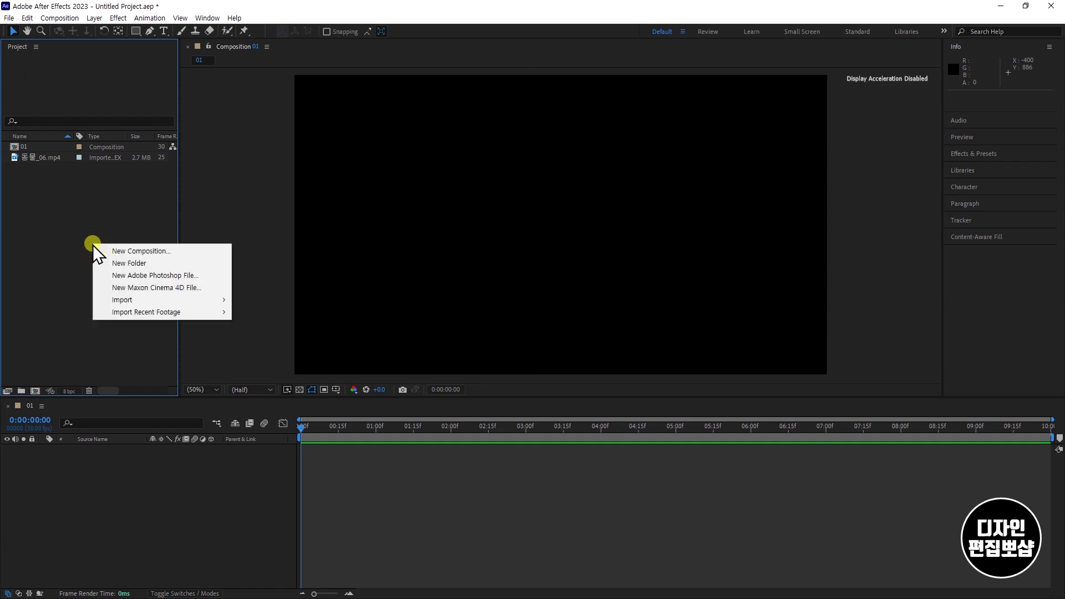
{"action": "mouse_move", "coordinate": [134, 302]}
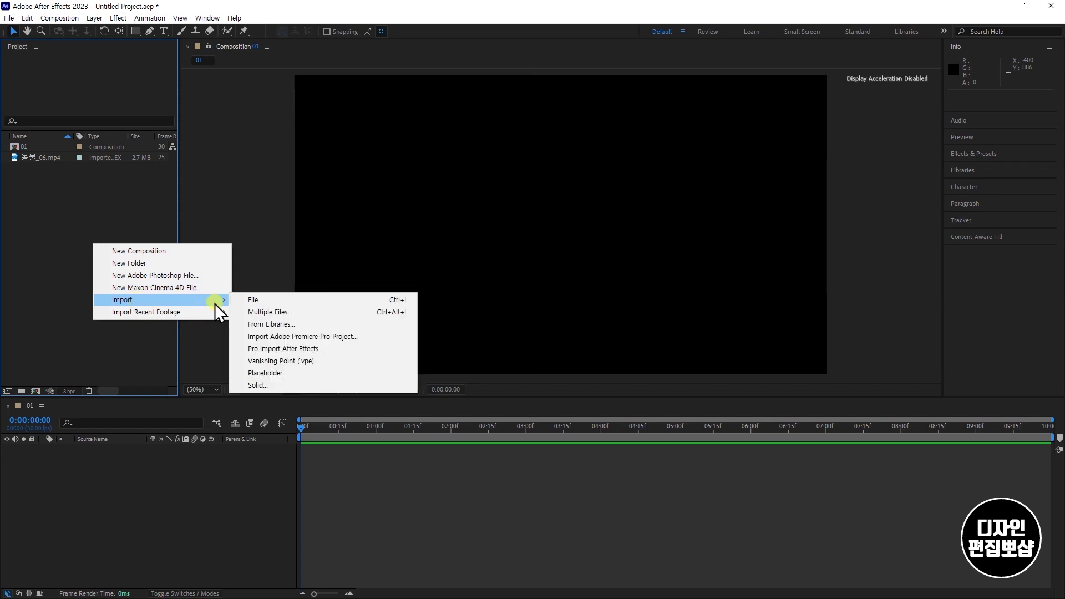
{"action": "left_click", "coordinate": [261, 301]}
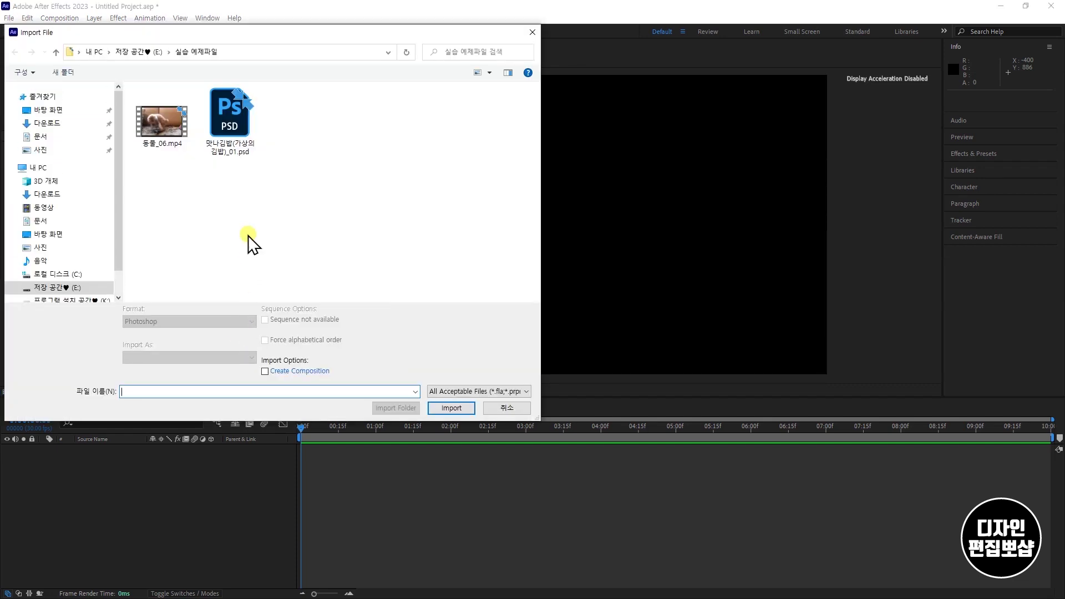
{"action": "left_click", "coordinate": [164, 131]}
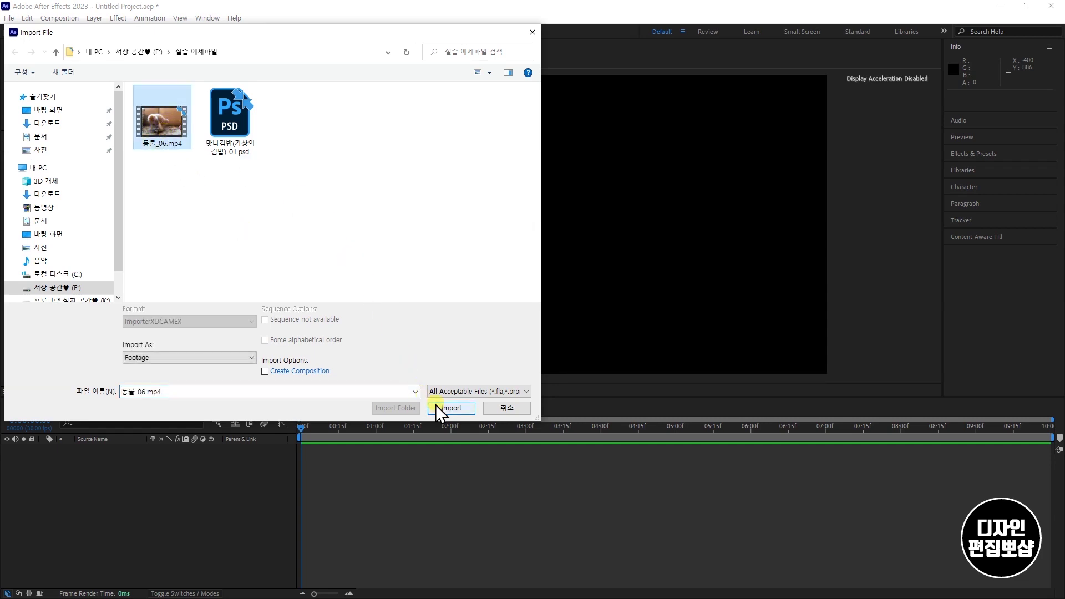
{"action": "left_click", "coordinate": [533, 36]}
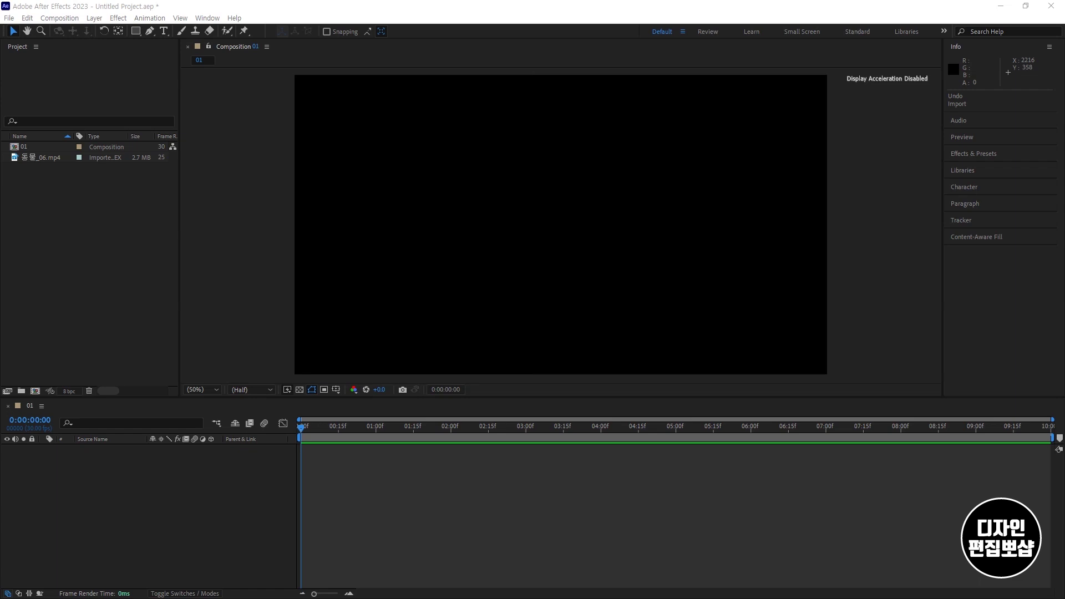
Add 동물_06.mp4 to the project again straight from the file explorer window and preview the clip in the footage viewer.
{"action": "left_click_drag", "start_coordinate": [1064, 244], "coordinate": [113, 246]}
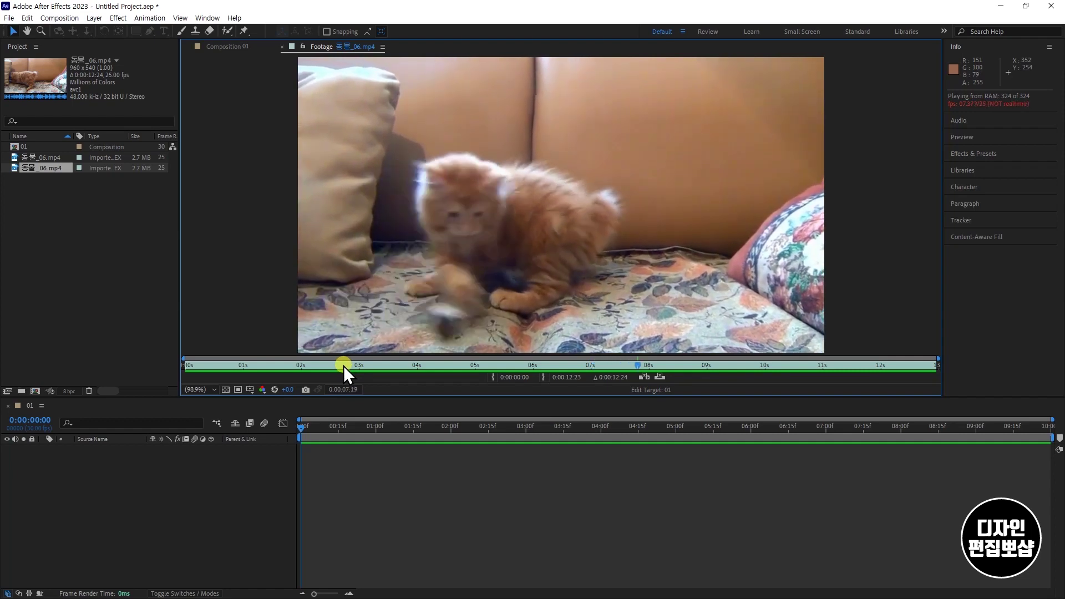
{"action": "left_click", "coordinate": [344, 365]}
{"action": "left_click", "coordinate": [105, 268]}
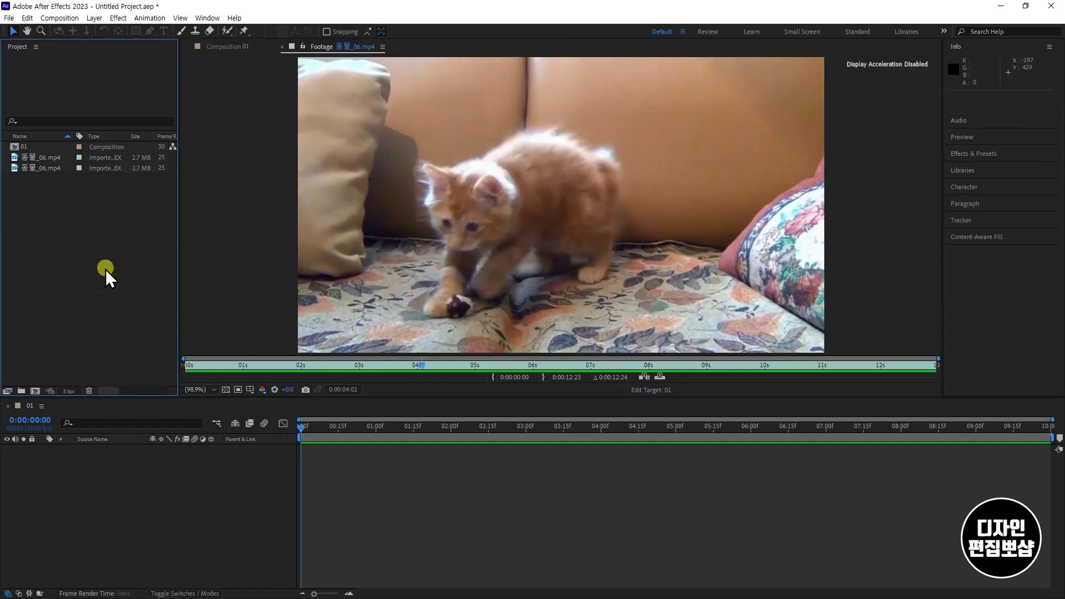
Import 맛나김밥(가상의 김밥)_01.psd as Composition - Retain Layer Sizes with Editable Layer Styles.
{"action": "double_click", "coordinate": [106, 268]}
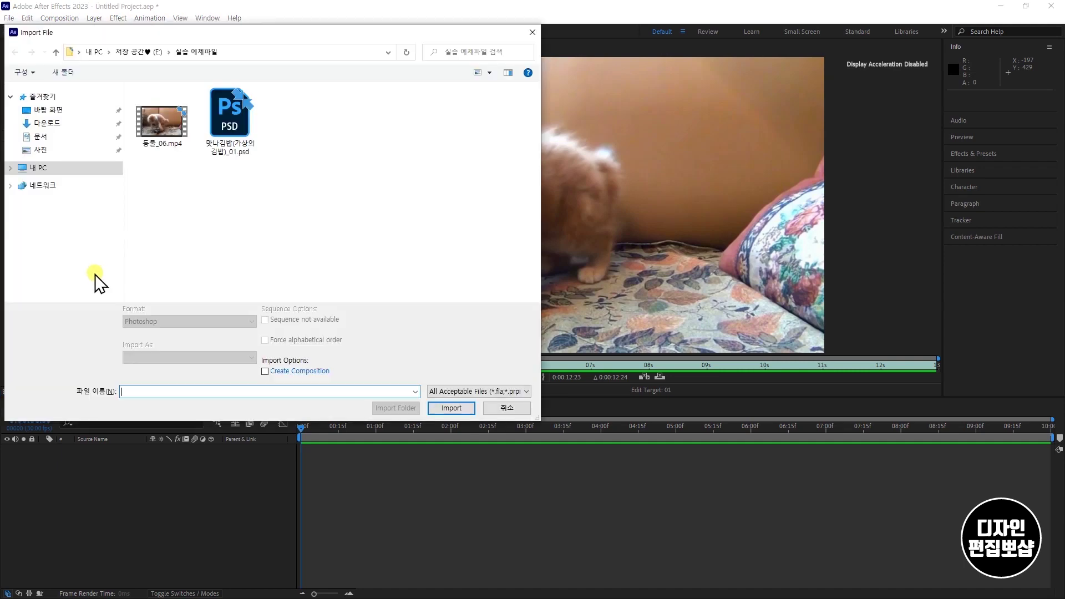
{"action": "left_click", "coordinate": [233, 110]}
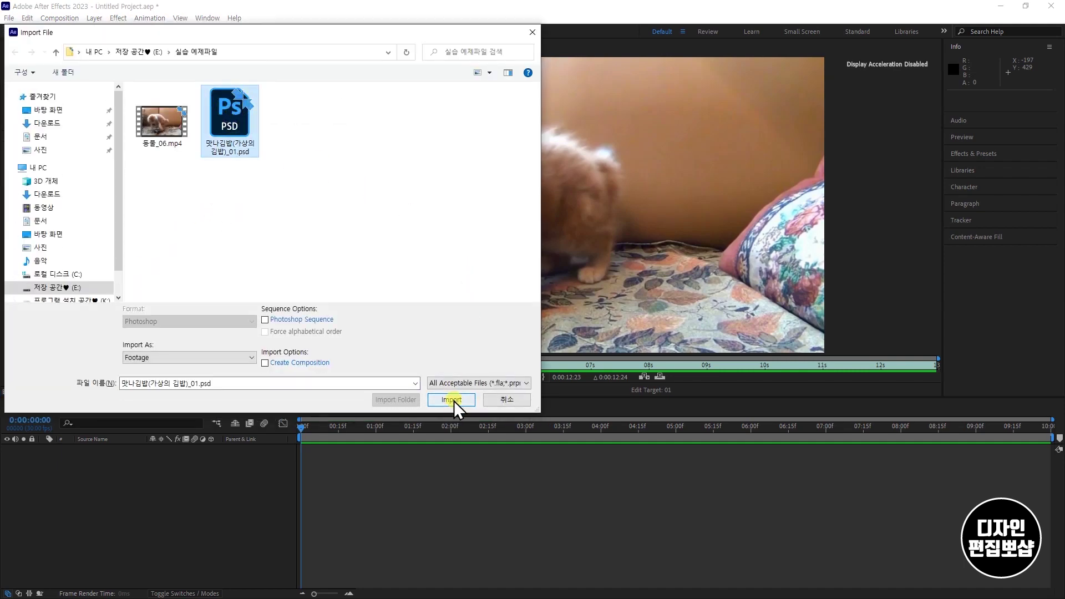
{"action": "left_click", "coordinate": [451, 399]}
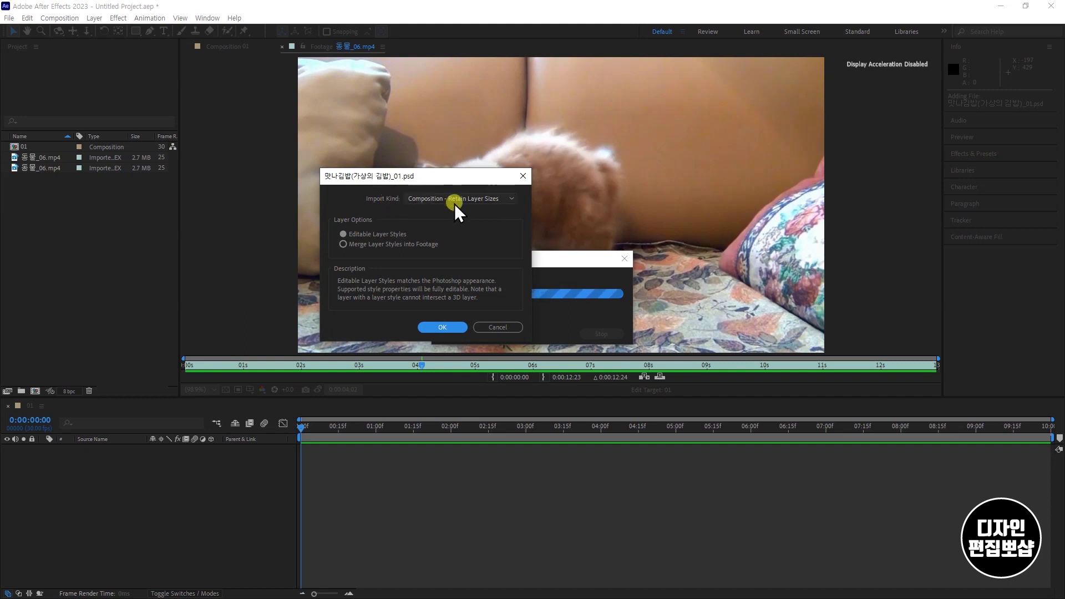
{"action": "left_click", "coordinate": [511, 198]}
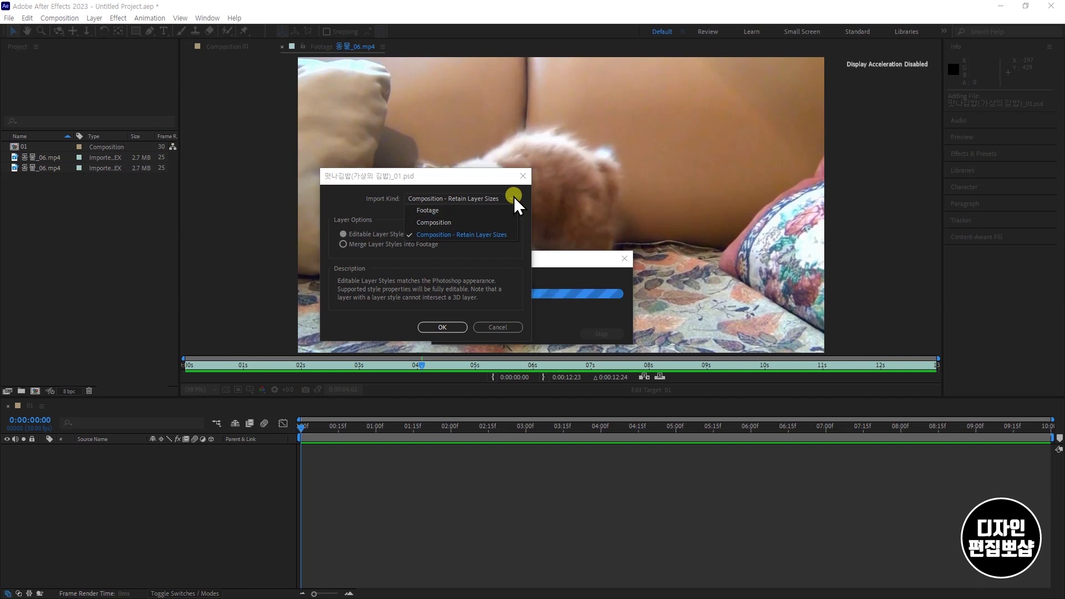
{"action": "left_click", "coordinate": [491, 235]}
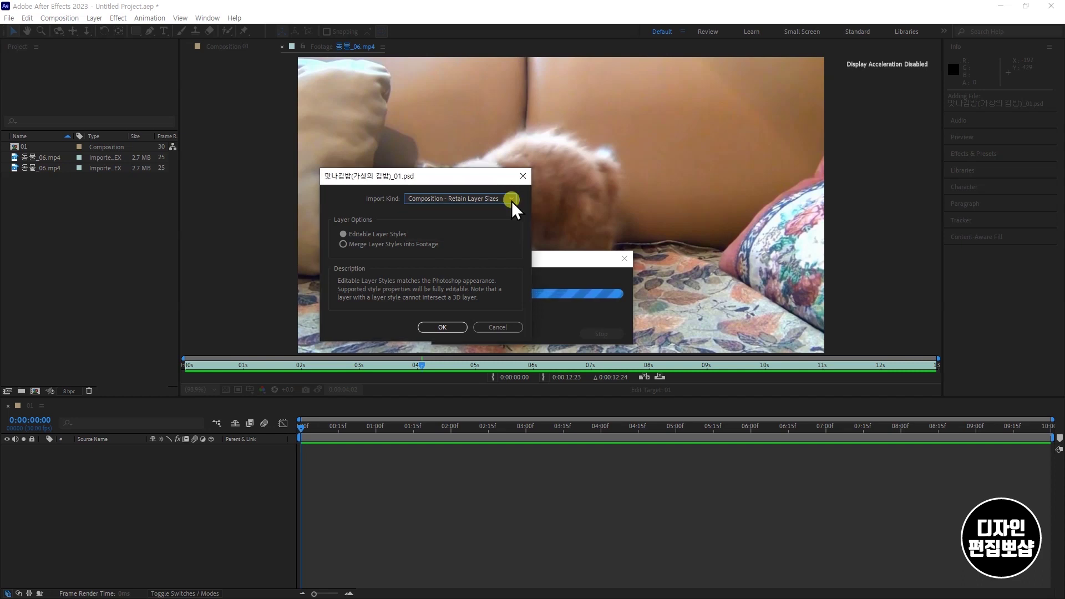
{"action": "left_click", "coordinate": [511, 198]}
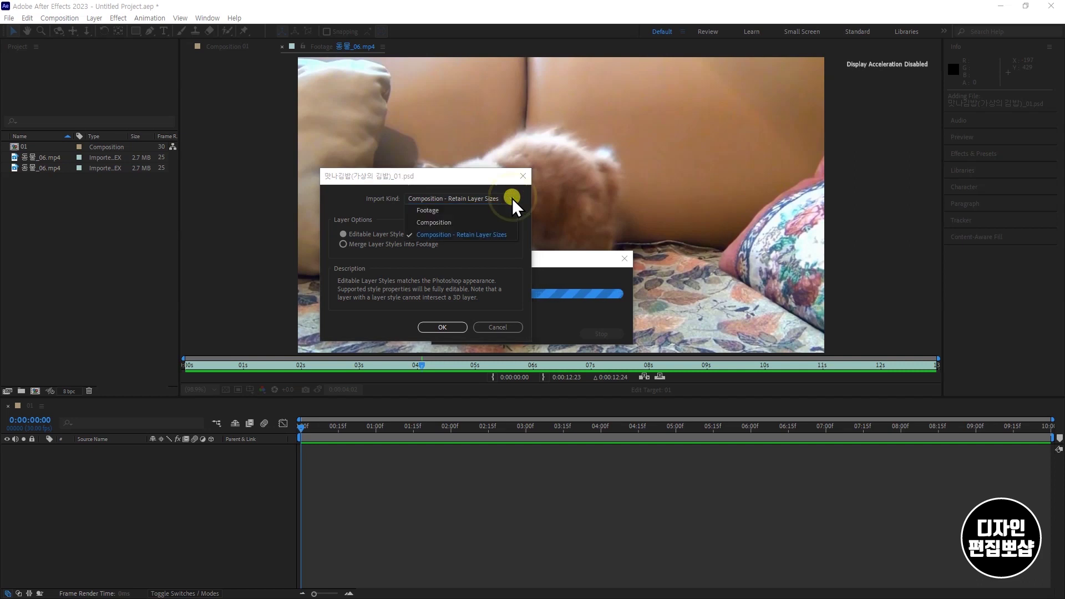
{"action": "left_click", "coordinate": [502, 233]}
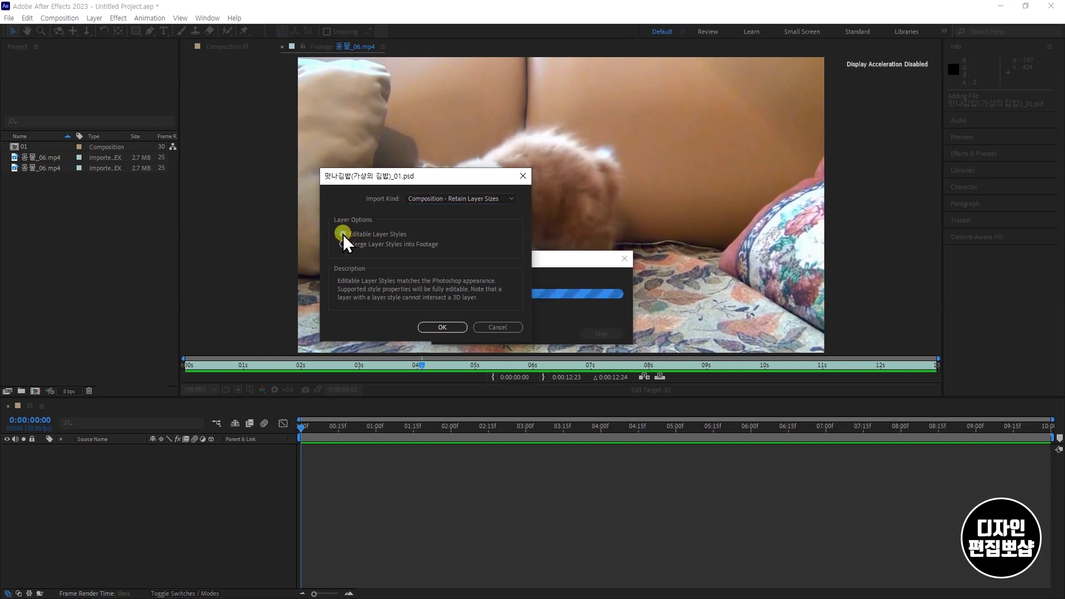
{"action": "left_click", "coordinate": [448, 327]}
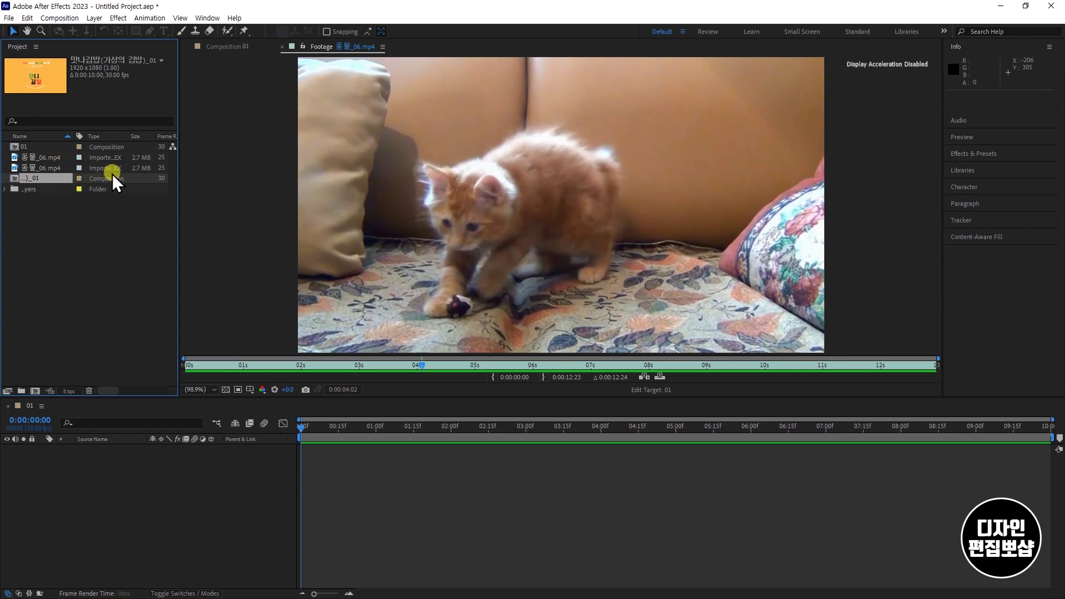
Examine the individual Photoshop layers inside the imported PSD's layers folder and collapse the folder again.
{"action": "left_click", "coordinate": [24, 187]}
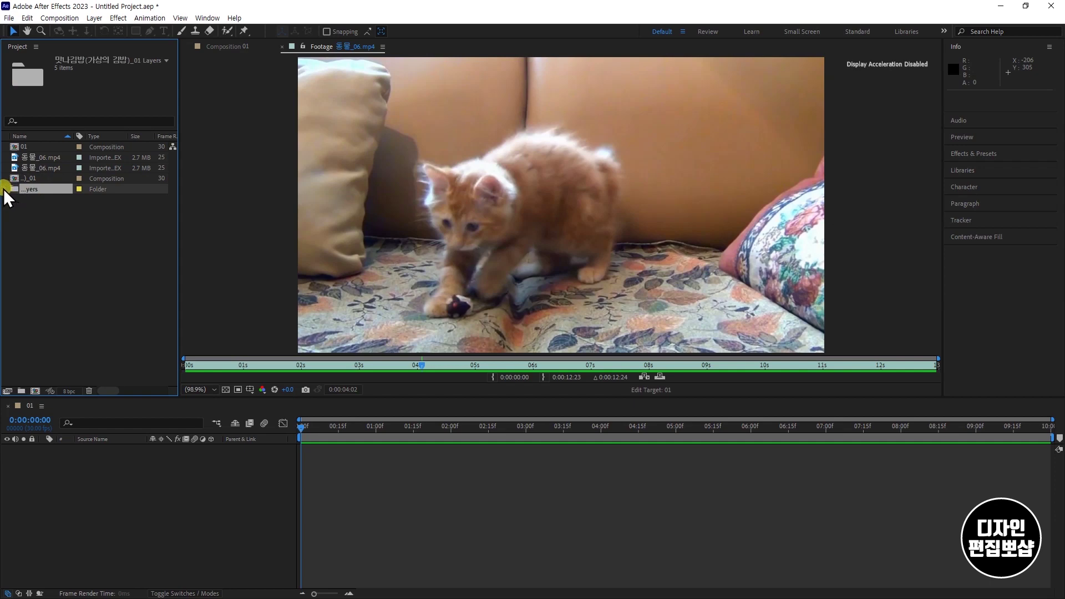
{"action": "left_click", "coordinate": [6, 189]}
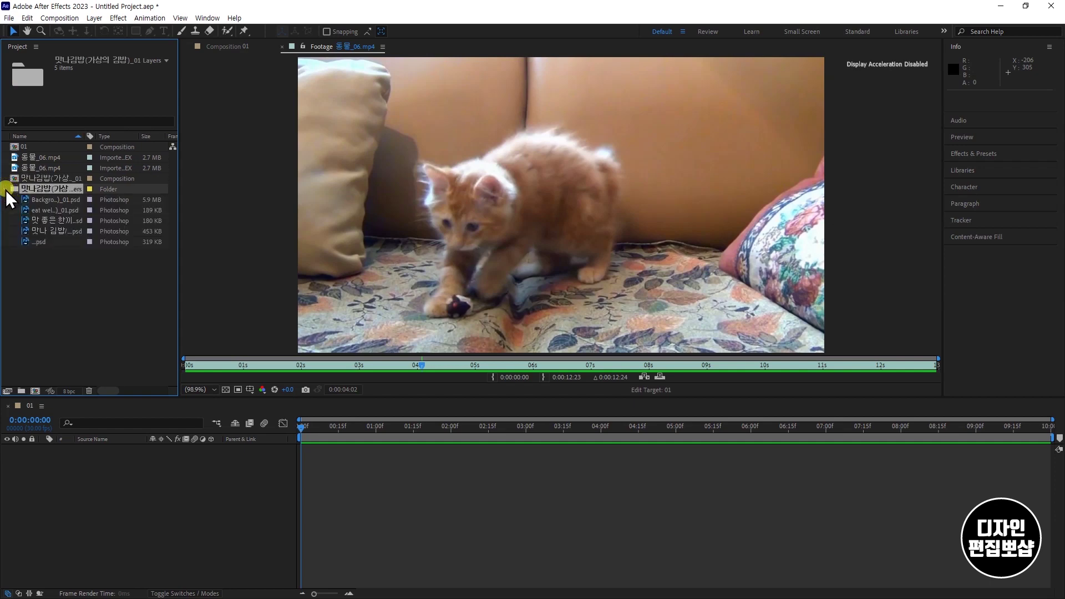
{"action": "left_click", "coordinate": [48, 210]}
{"action": "left_click", "coordinate": [55, 220]}
{"action": "left_click", "coordinate": [59, 231]}
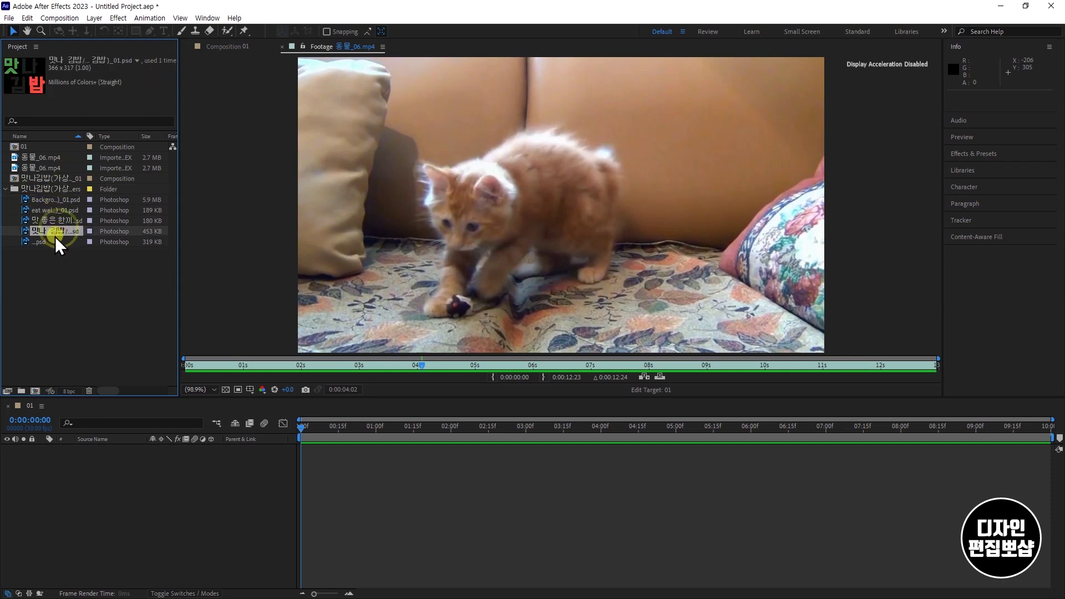
{"action": "left_click", "coordinate": [44, 241]}
{"action": "double_click", "coordinate": [31, 190]}
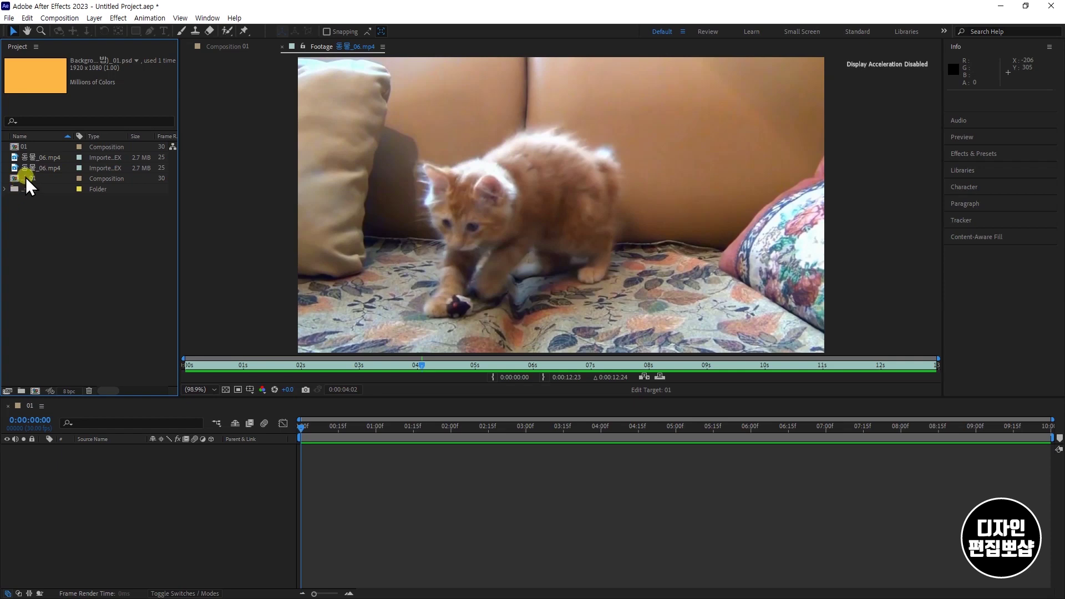
Open the 맛나김밥(가상의 김밥)_01 composition and inspect its layers one by one in the timeline, from Background up to 스마일.
{"action": "double_click", "coordinate": [25, 178]}
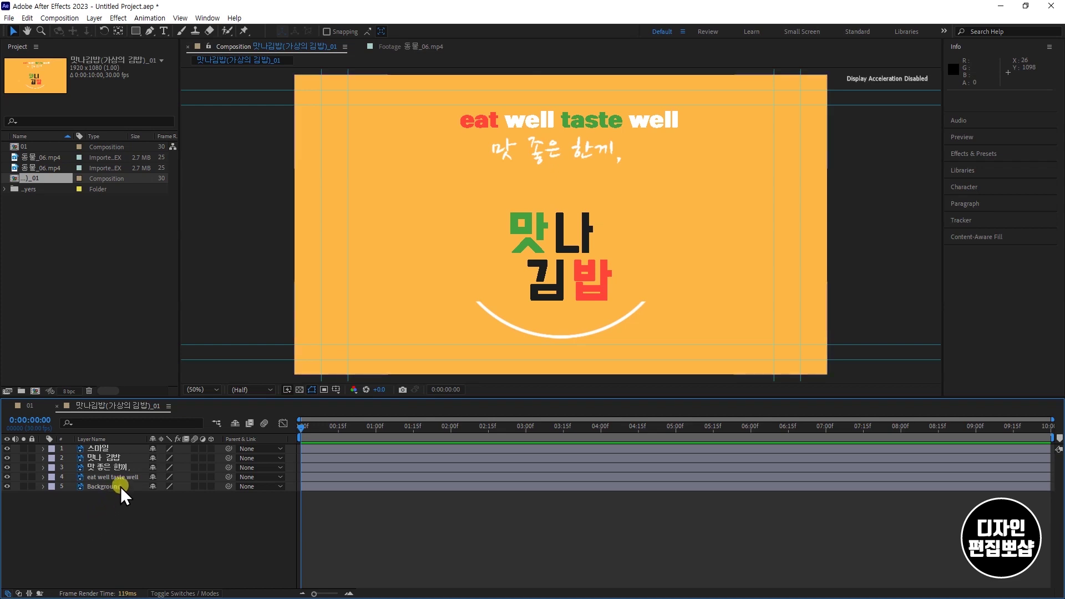
{"action": "left_click", "coordinate": [104, 487]}
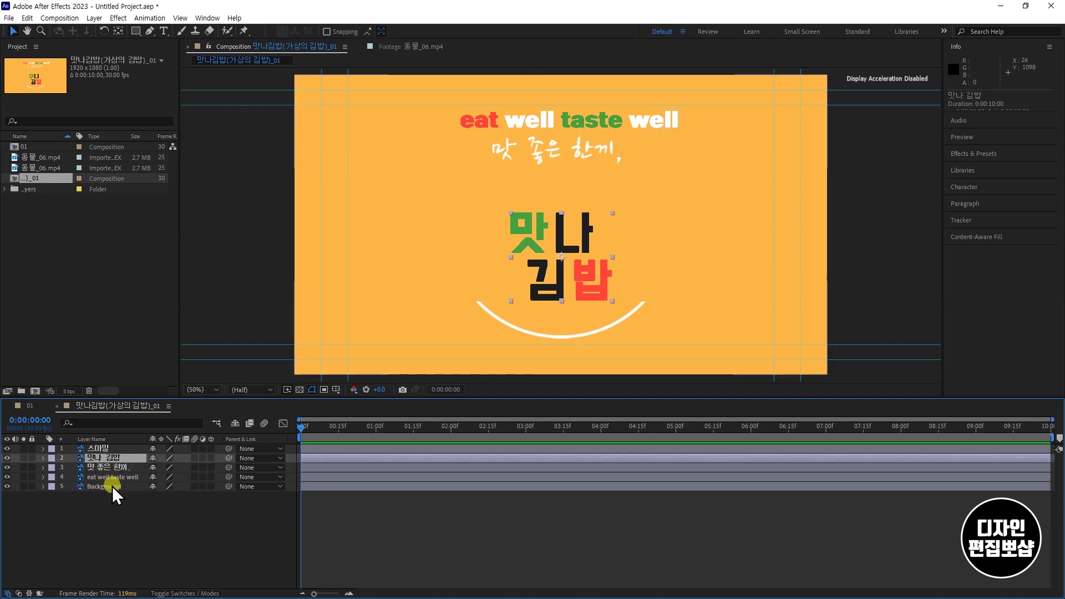
{"action": "left_click", "coordinate": [112, 485]}
{"action": "left_click", "coordinate": [112, 477]}
{"action": "left_click", "coordinate": [115, 467]}
{"action": "left_click", "coordinate": [115, 458]}
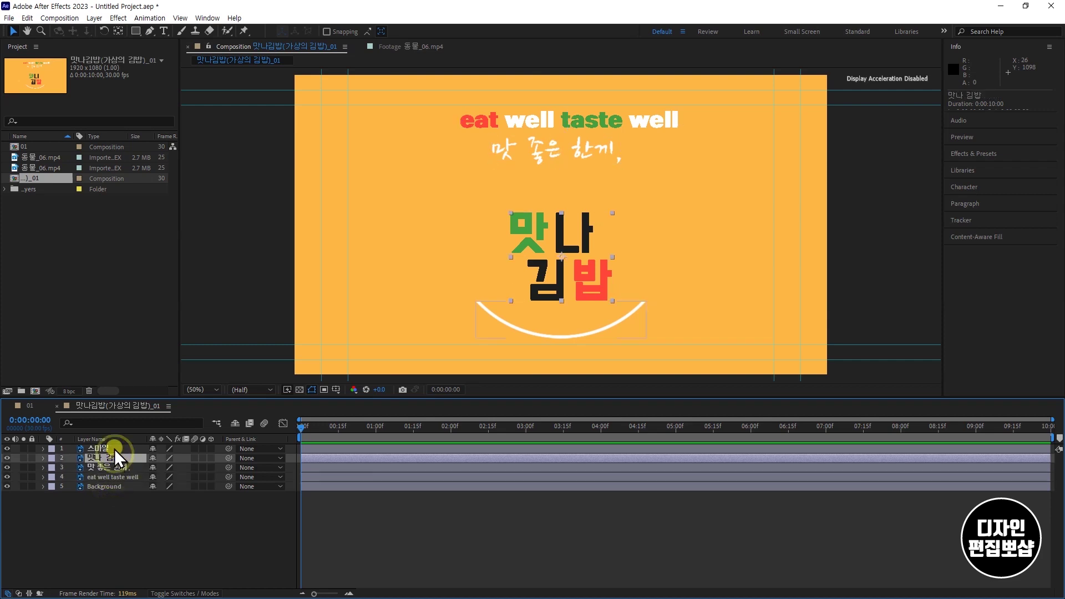
{"action": "left_click", "coordinate": [114, 448]}
{"action": "left_click", "coordinate": [143, 524]}
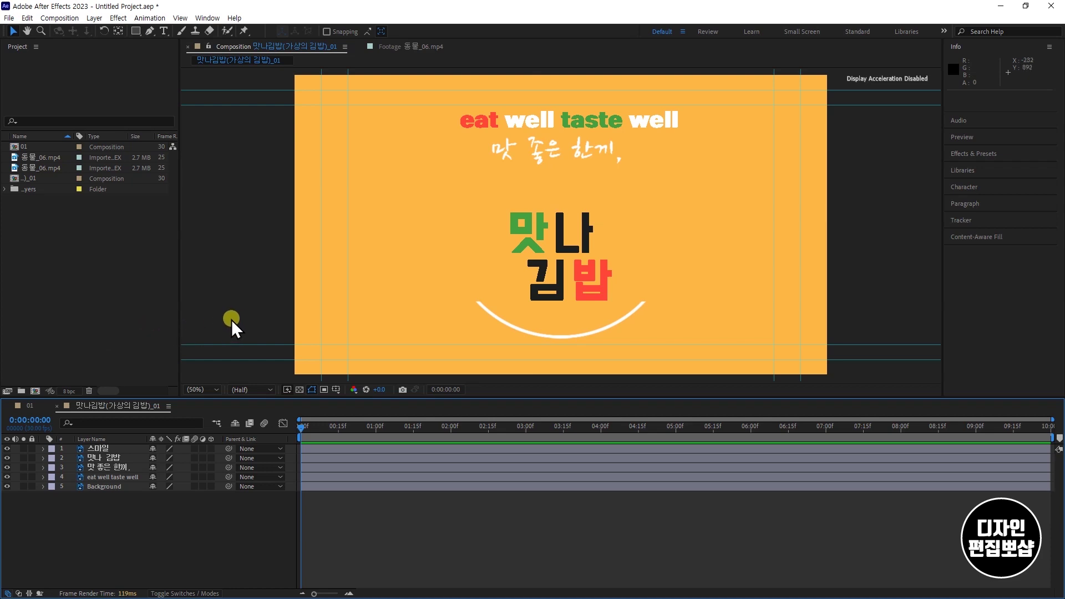
{"action": "left_click", "coordinate": [237, 296]}
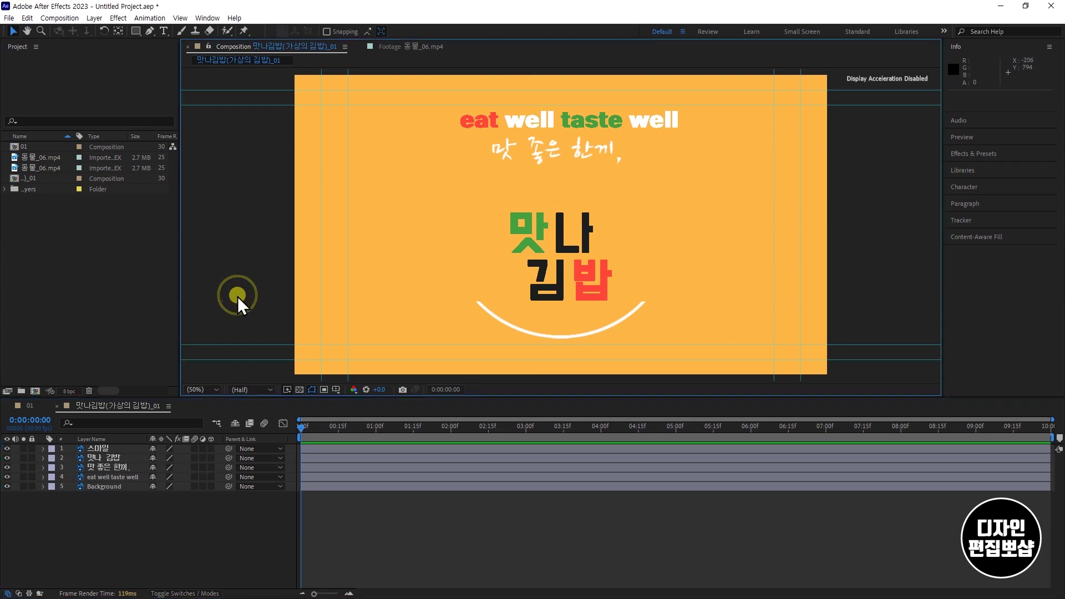
{"action": "left_click", "coordinate": [165, 342]}
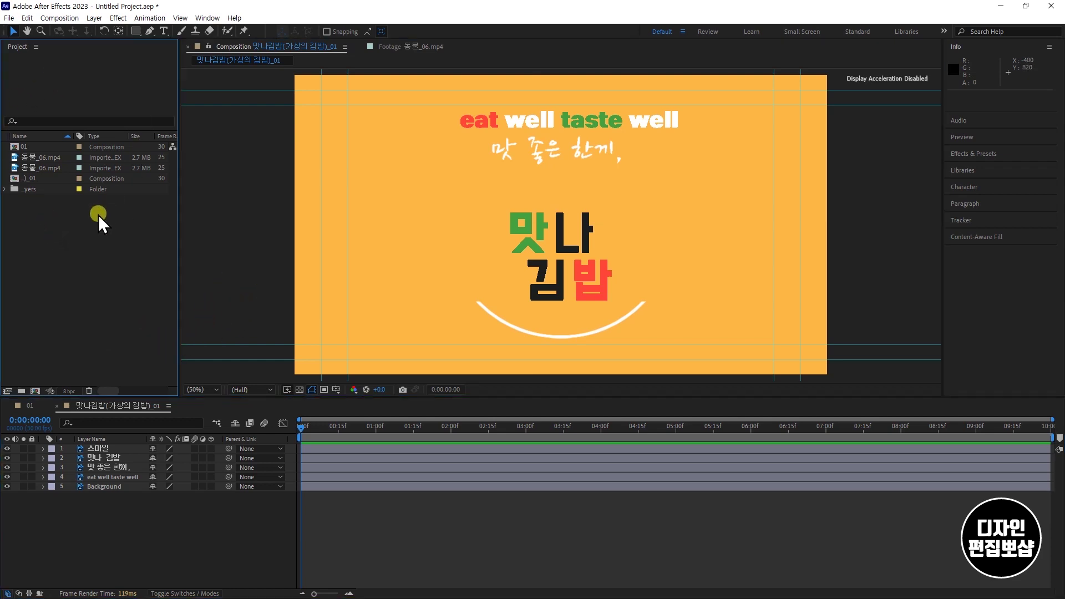